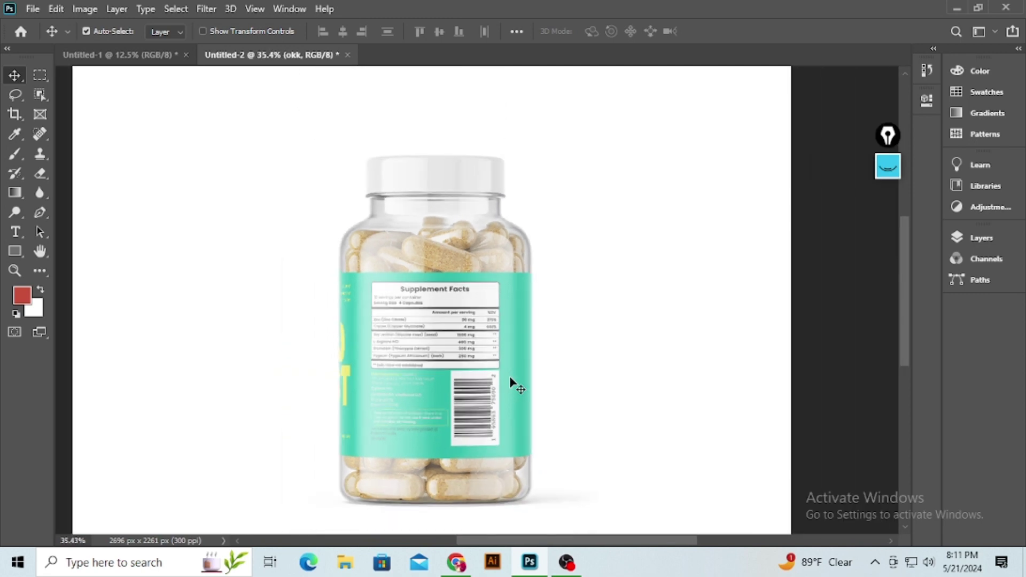
# Step: Examine the supplement bottle image and its back label, both up close and within the full canvas
pyautogui.scroll(2, 494, 334)
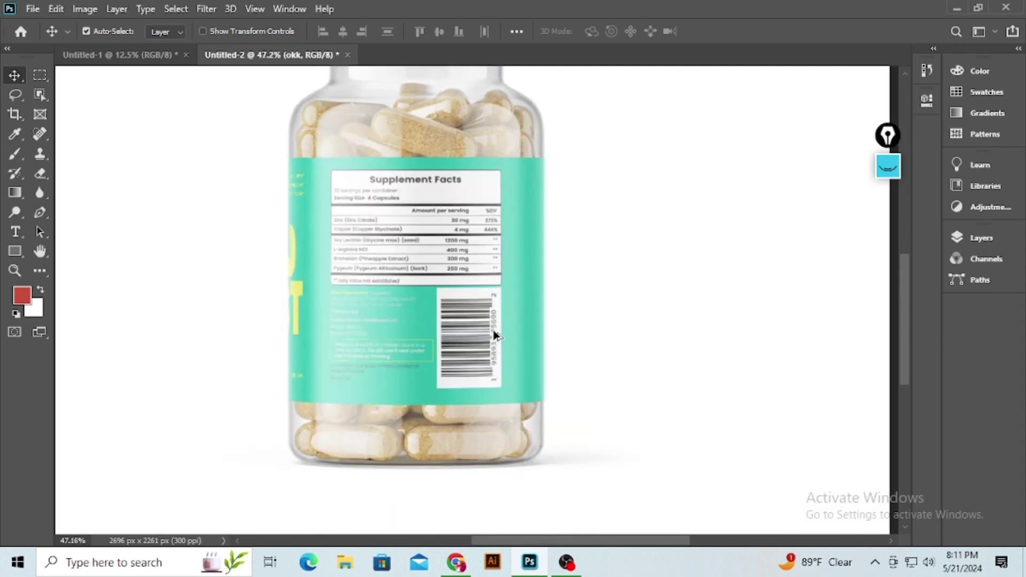
pyautogui.scroll(2, 499, 316)
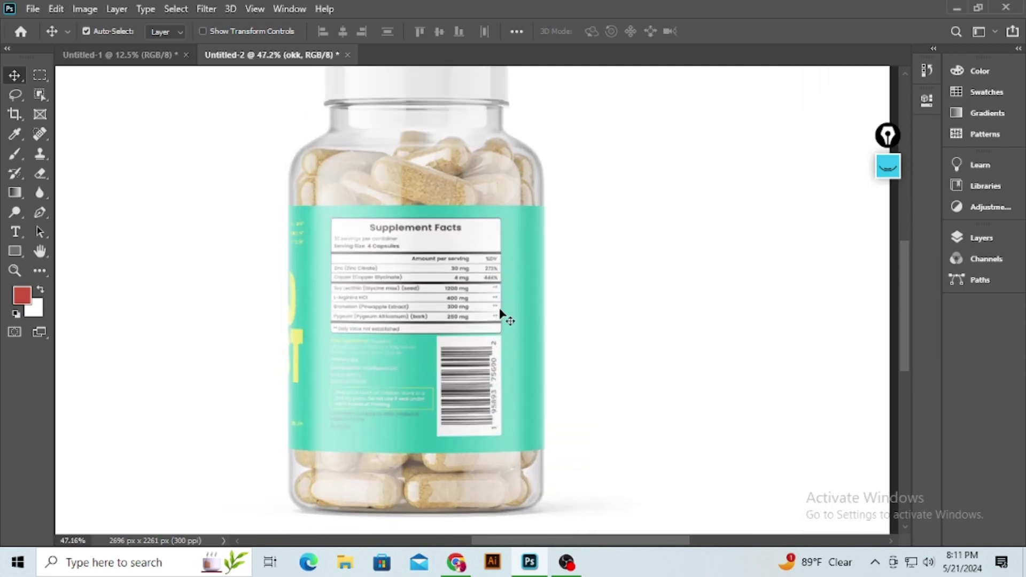
pyautogui.scroll(-2, 501, 314)
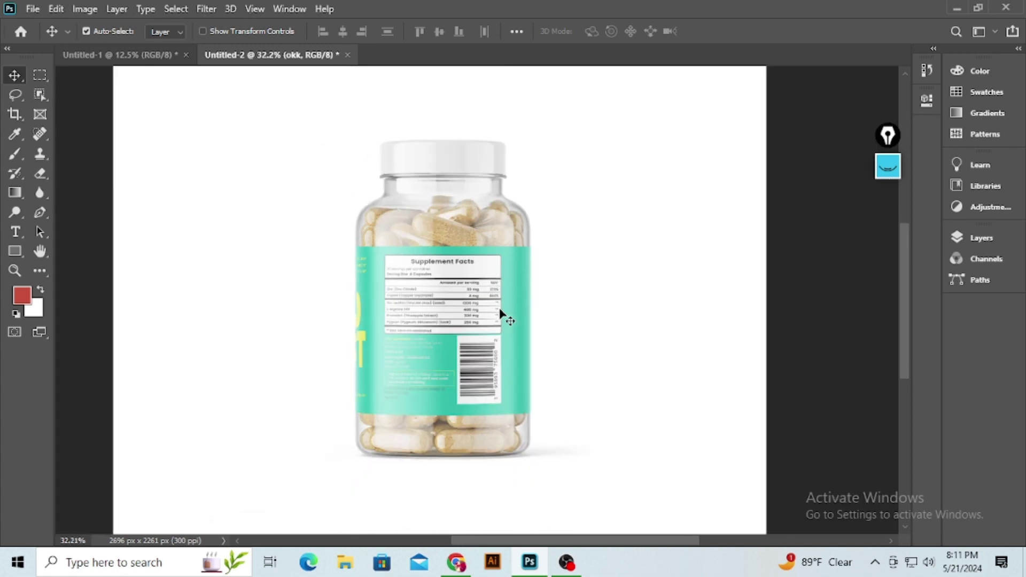
pyautogui.scroll(2, 501, 313)
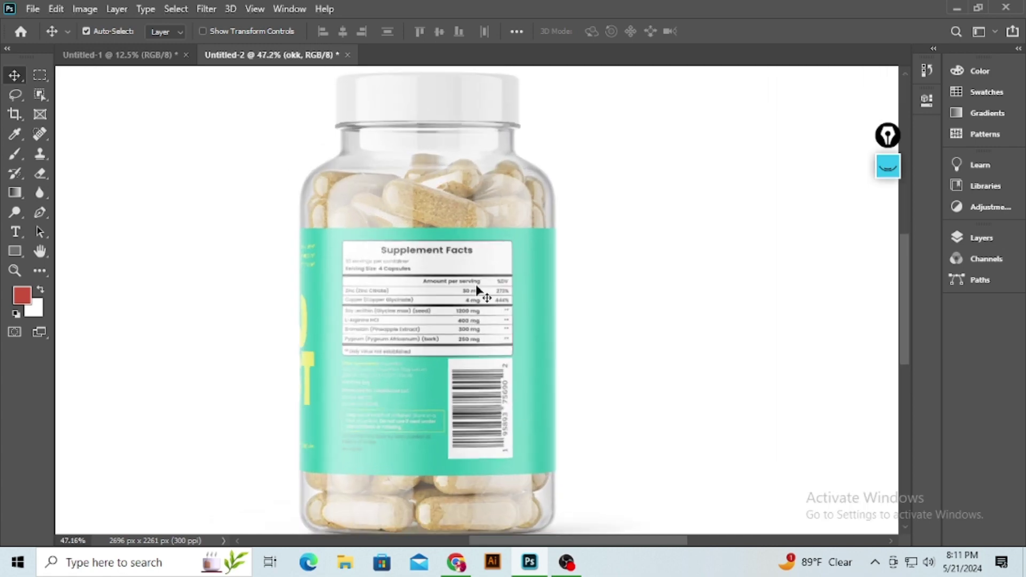
pyautogui.scroll(1, 477, 289)
pyautogui.scroll(-1, 477, 289)
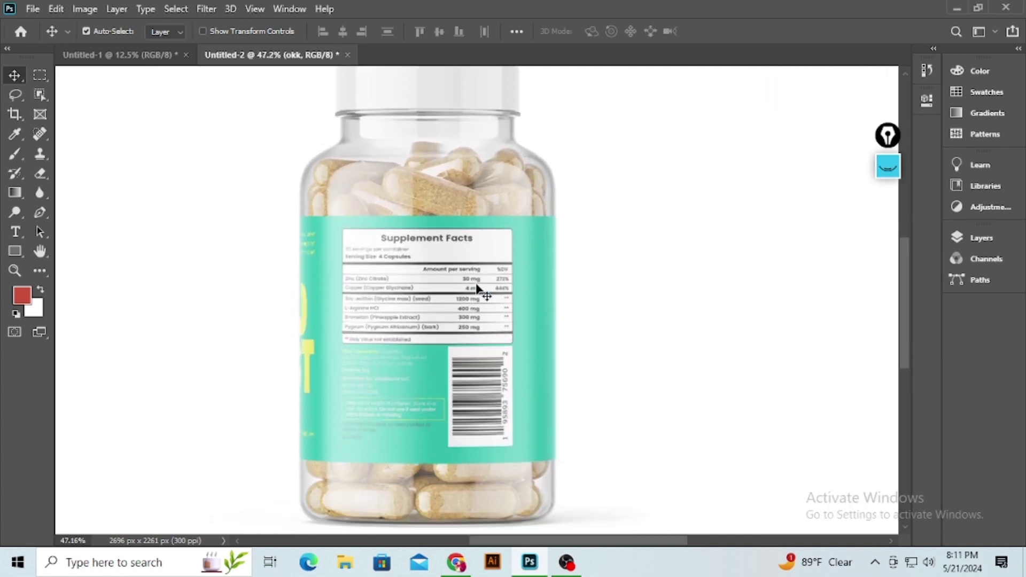
pyautogui.scroll(1, 478, 289)
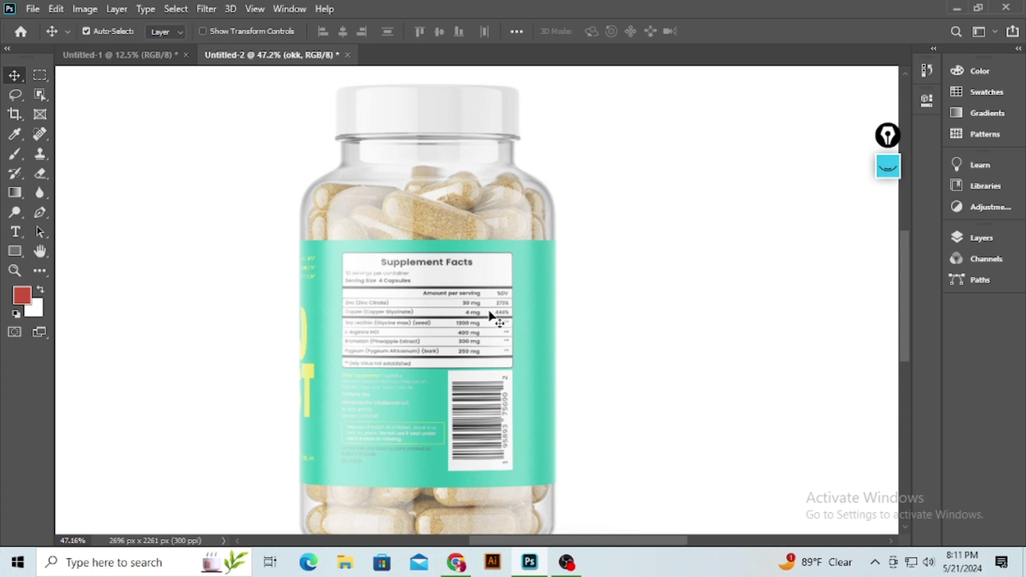
pyautogui.scroll(-1, 490, 315)
pyautogui.scroll(-3, 481, 321)
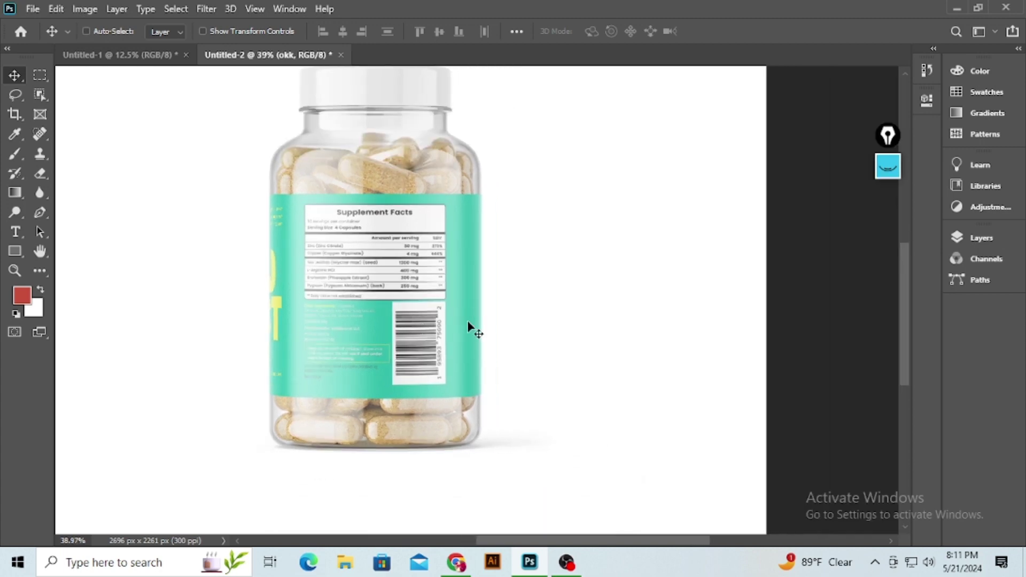
pyautogui.scroll(2, 409, 351)
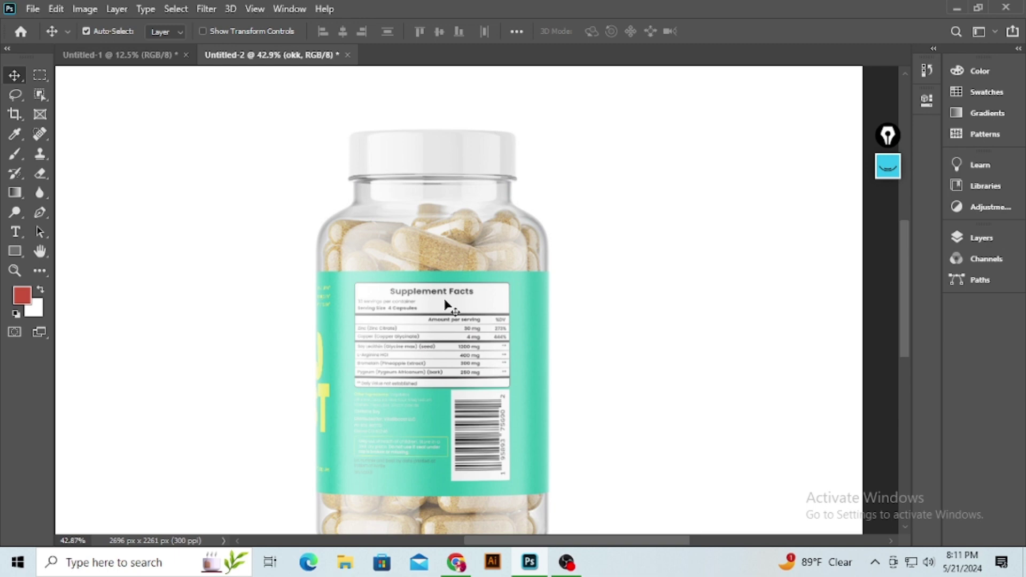
pyautogui.scroll(-2, 449, 320)
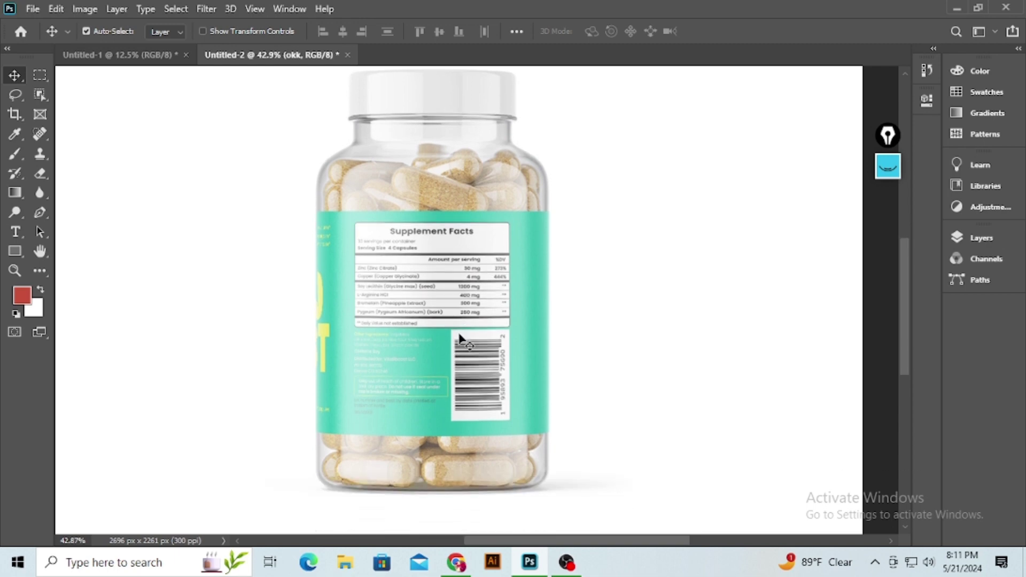
pyautogui.scroll(-5, 460, 342)
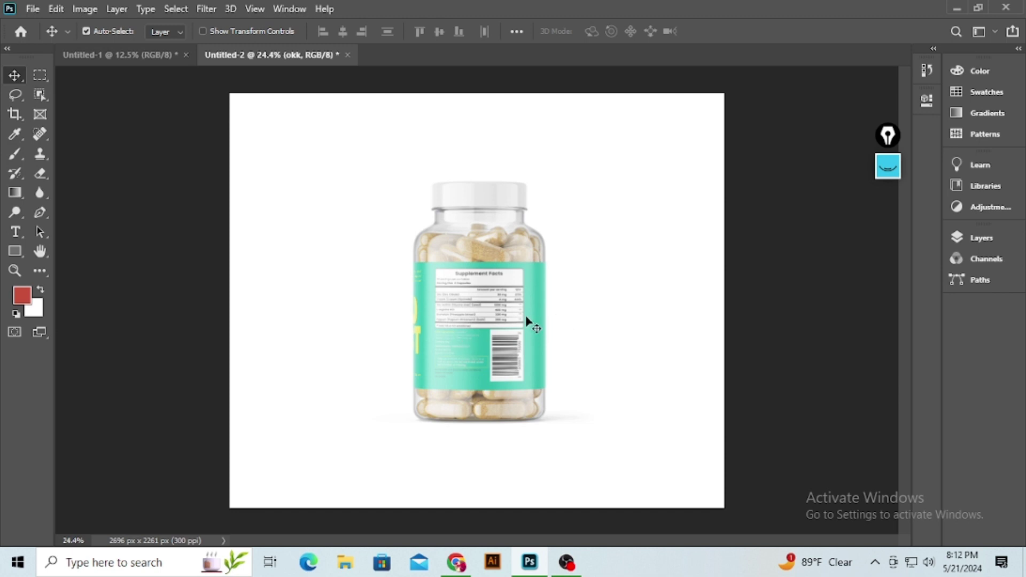
# Step: Shift the bottle slightly down and to the right, and add a bright red Solid Color fill layer above the Background layer
pyautogui.click(991, 239)
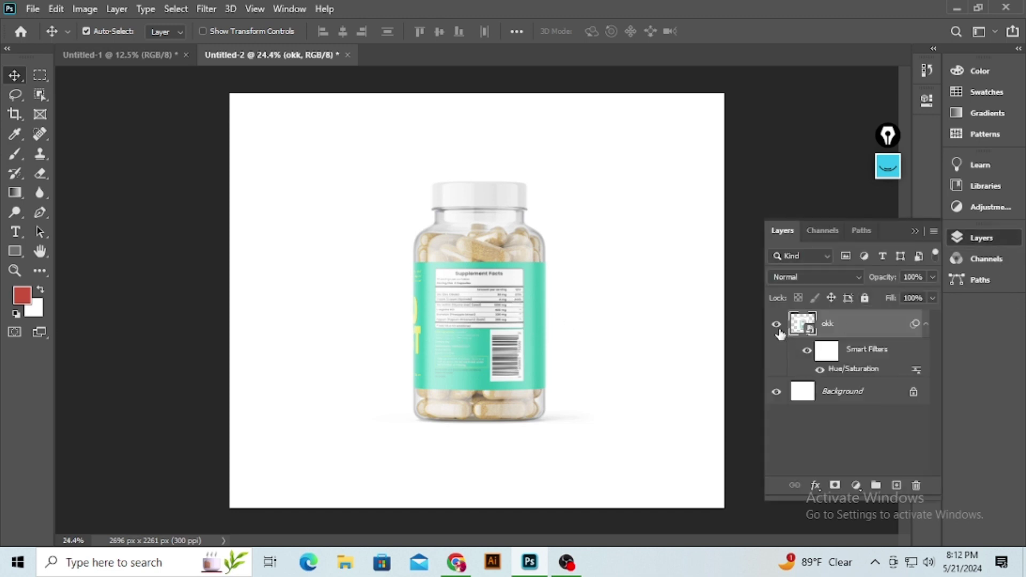
pyautogui.moveTo(460, 320); pyautogui.dragTo(516, 339)
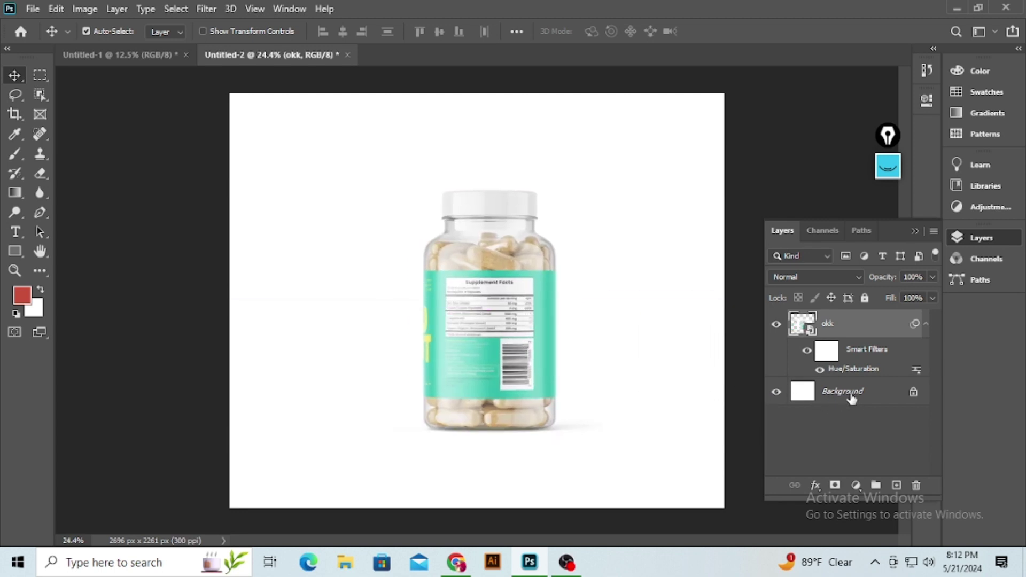
pyautogui.click(851, 398)
pyautogui.click(856, 486)
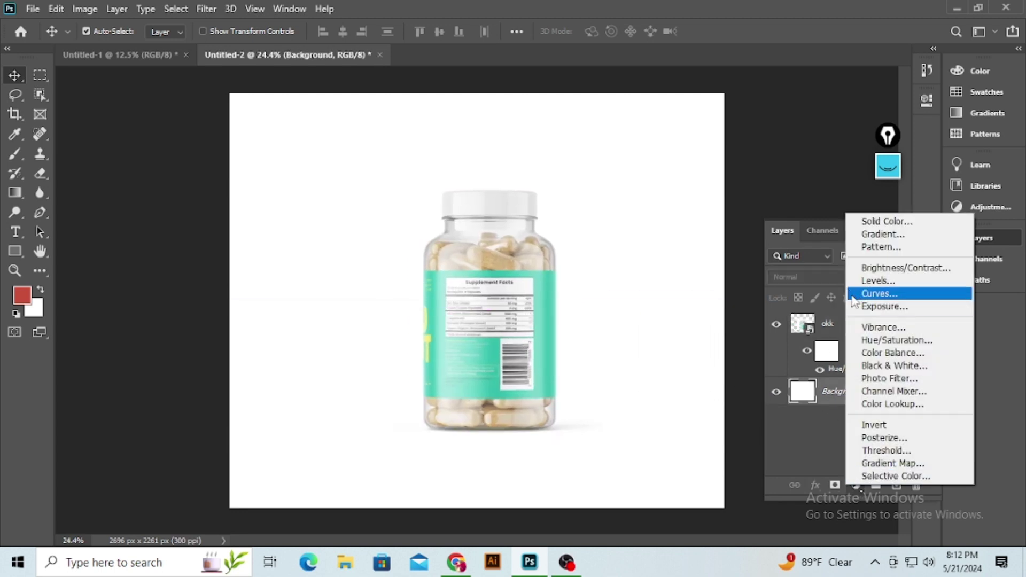
pyautogui.click(884, 222)
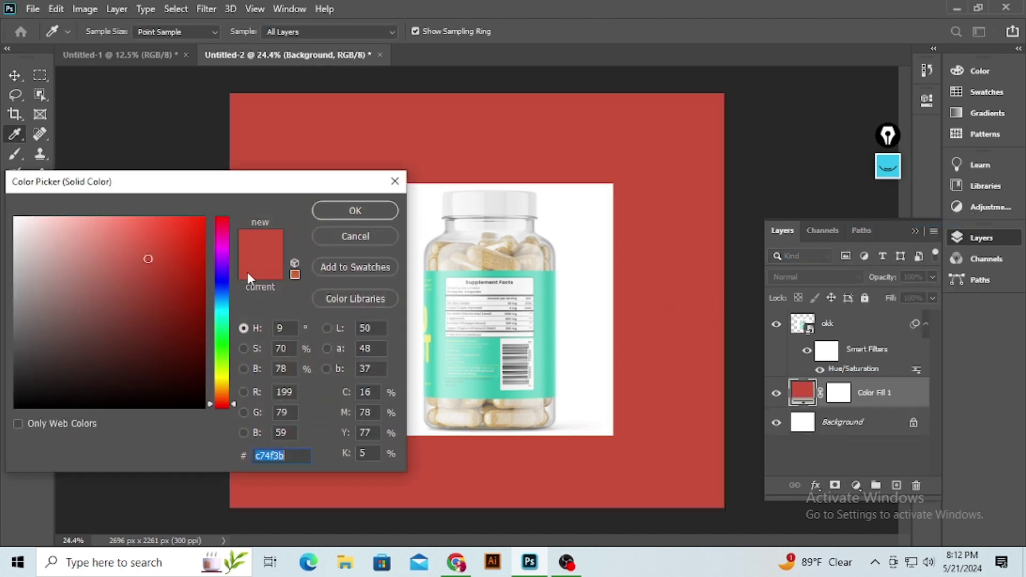
pyautogui.write('db371b')
pyautogui.click(371, 216)
pyautogui.press('v')
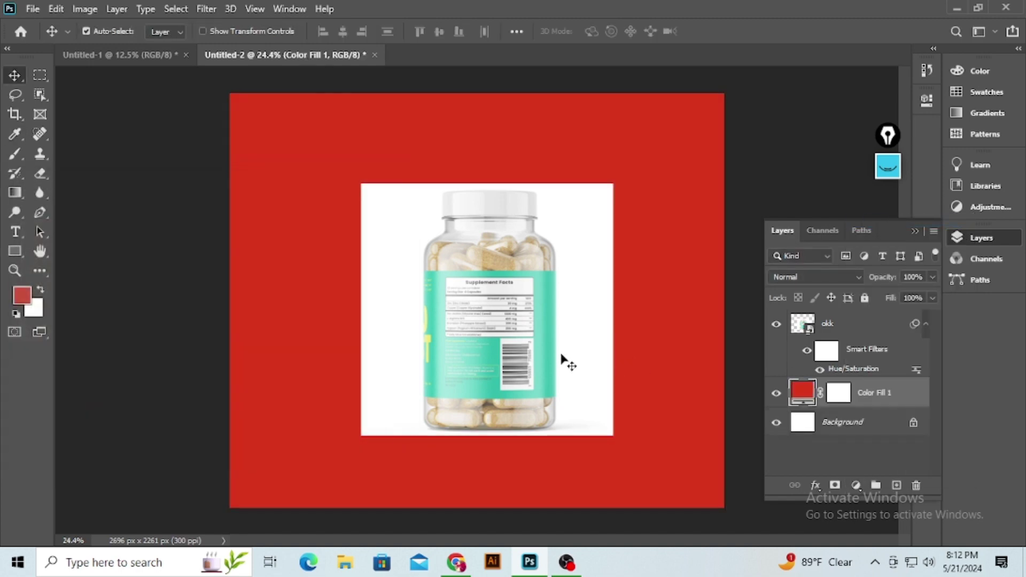
# Step: Start a Pen tool path at the left end of the cap's rim and trace up the cap's left side around its upper-left corner
pyautogui.scroll(3, 534, 364)
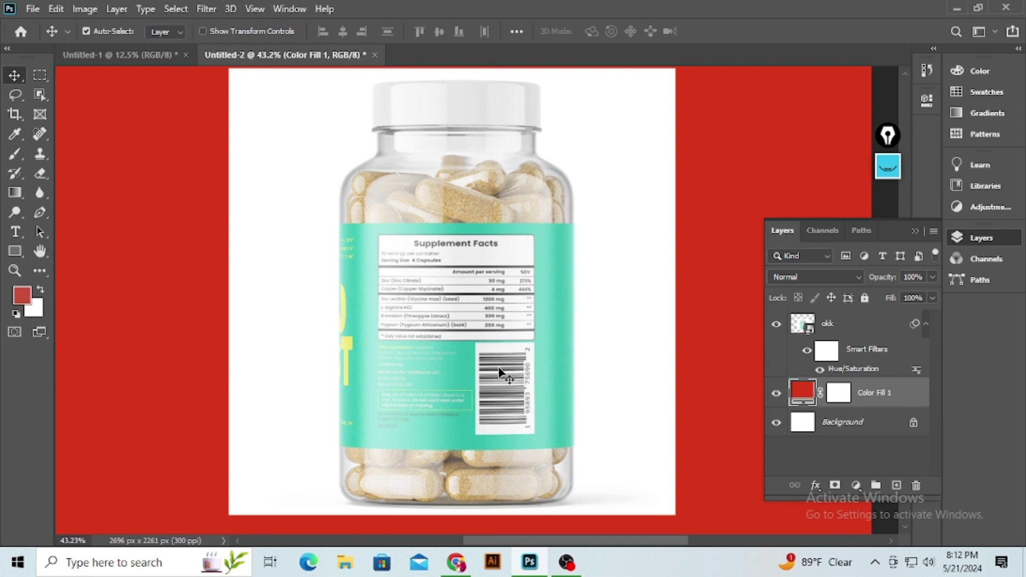
pyautogui.scroll(2, 513, 337)
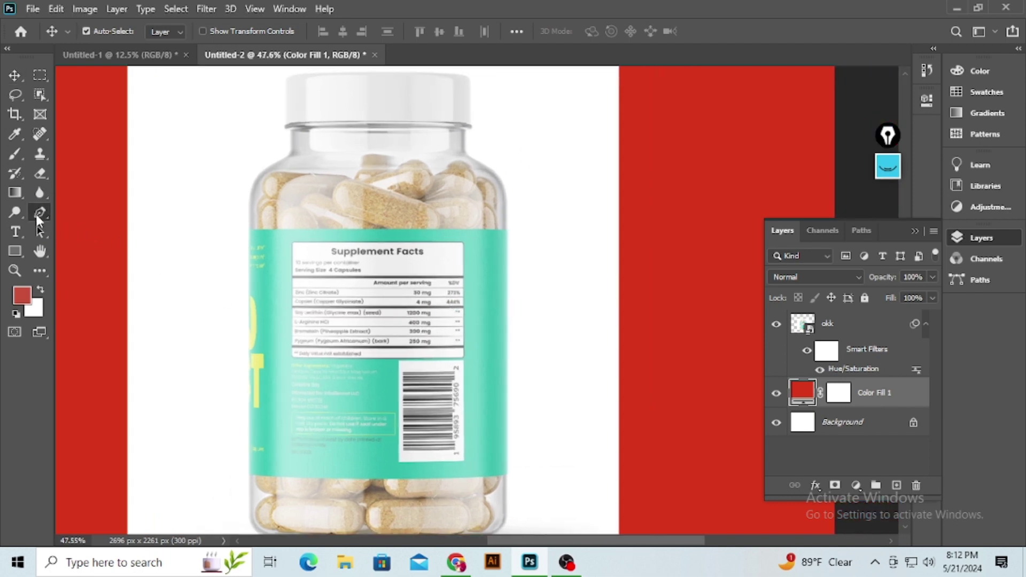
pyautogui.click(36, 215)
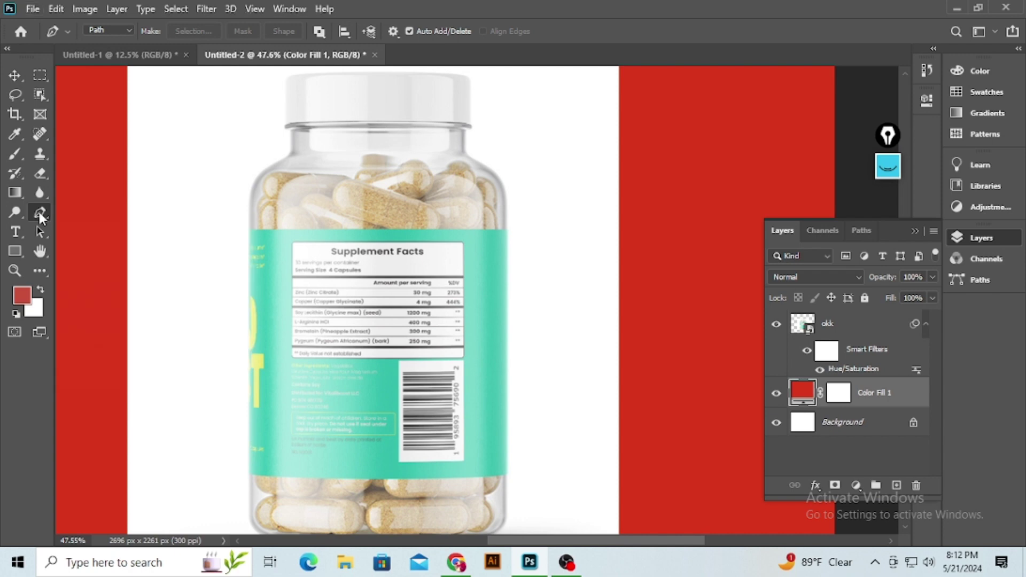
pyautogui.scroll(5, 316, 161)
pyautogui.scroll(6, 304, 249)
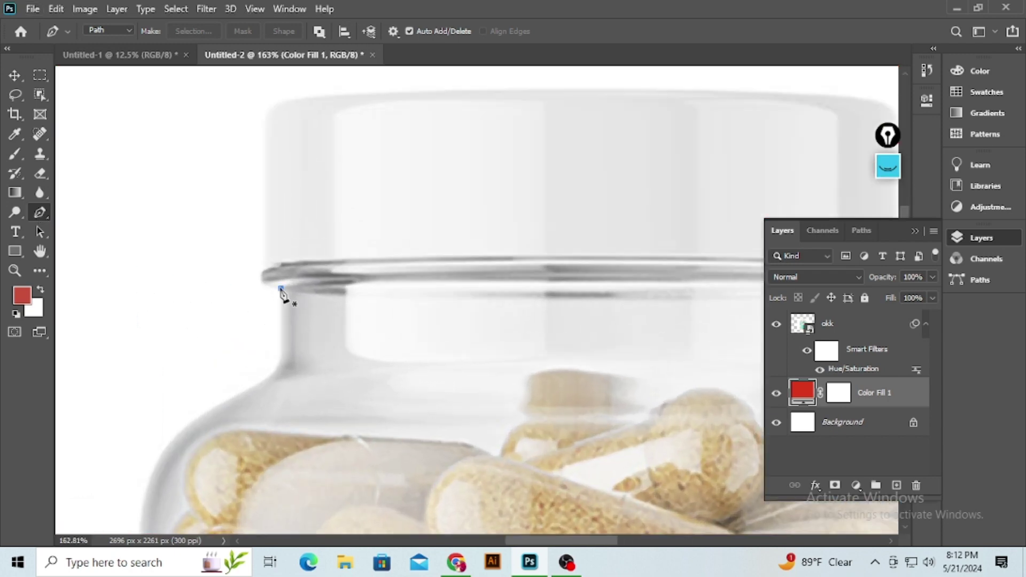
pyautogui.click(280, 289)
pyautogui.moveTo(262, 270); pyautogui.dragTo(269, 257)
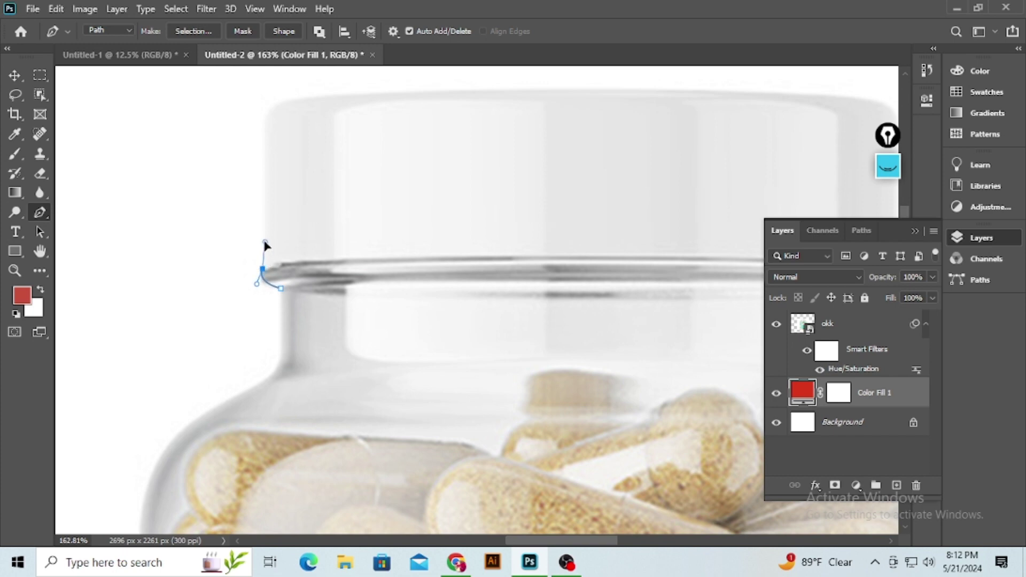
pyautogui.click(265, 123)
pyautogui.scroll(4, 313, 155)
pyautogui.moveTo(295, 176); pyautogui.dragTo(346, 169)
pyautogui.scroll(-3, 348, 174)
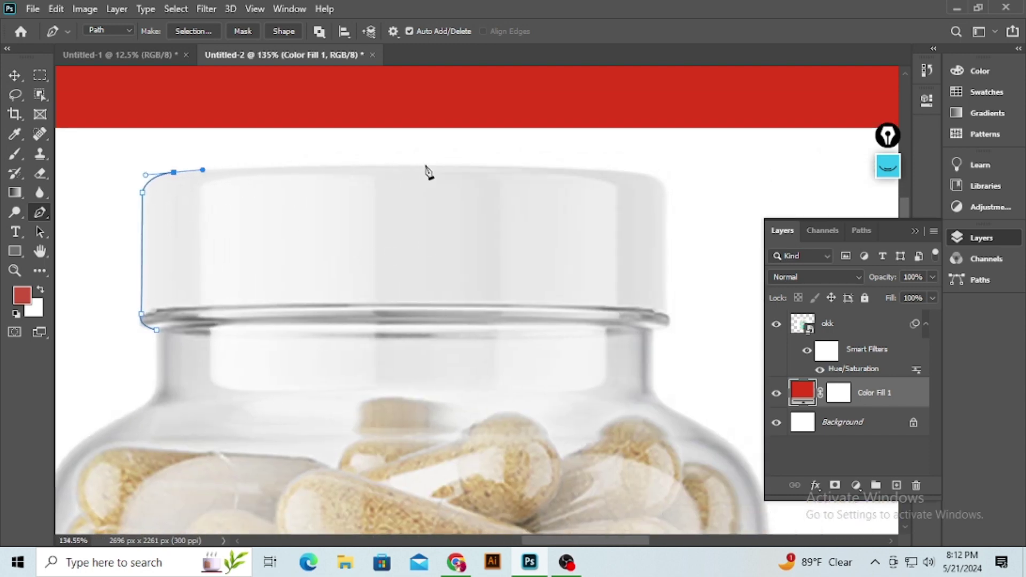
# Step: Continue the path across the cap's top edge, around its upper-right corner and down the right side to the rim
pyautogui.moveTo(425, 164); pyautogui.dragTo(515, 182)
pyautogui.hscroll(3, 465, 170)
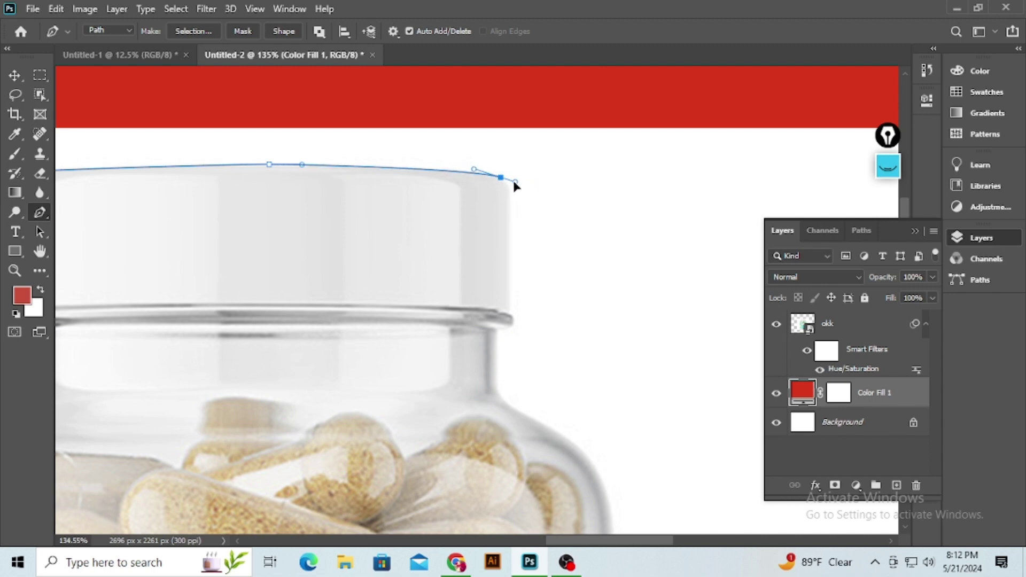
pyautogui.scroll(-2, 509, 268)
pyautogui.scroll(1, 510, 262)
pyautogui.click(512, 251)
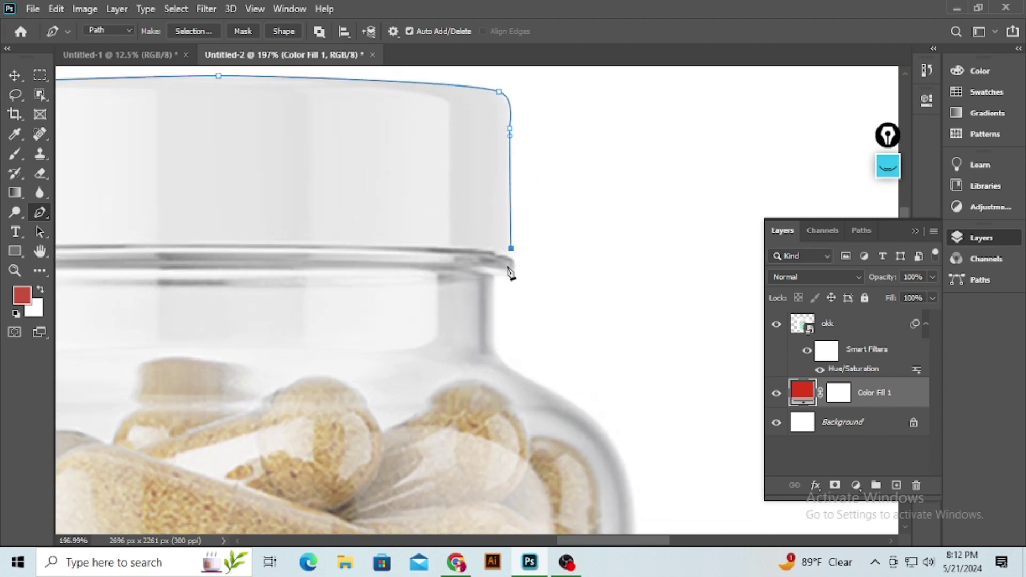
# Step: Trace the path around the rim's right end and down the bottle's neck to the start of the right shoulder
pyautogui.scroll(2, 511, 273)
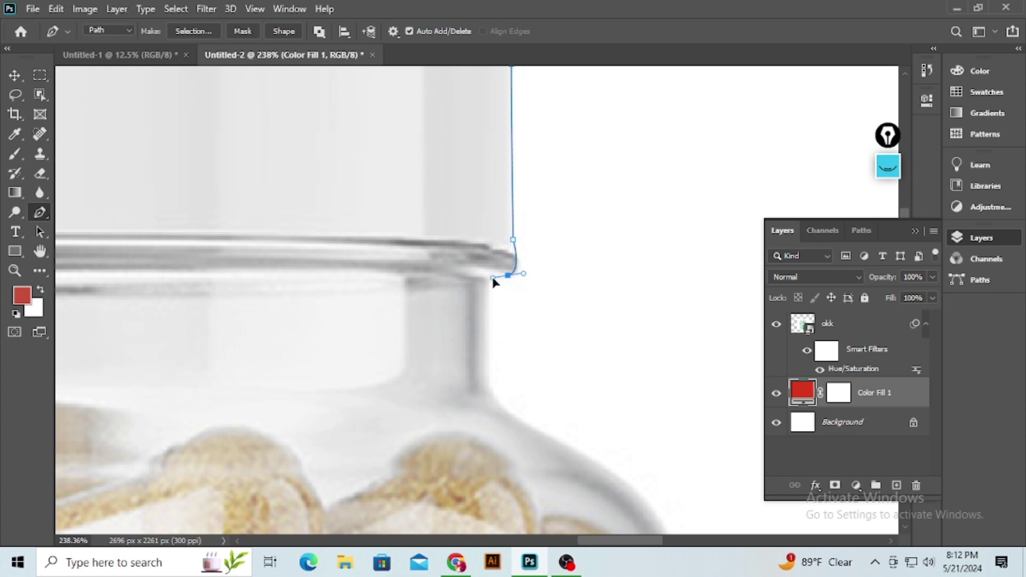
pyautogui.moveTo(487, 289); pyautogui.dragTo(488, 300)
pyautogui.scroll(-2, 486, 312)
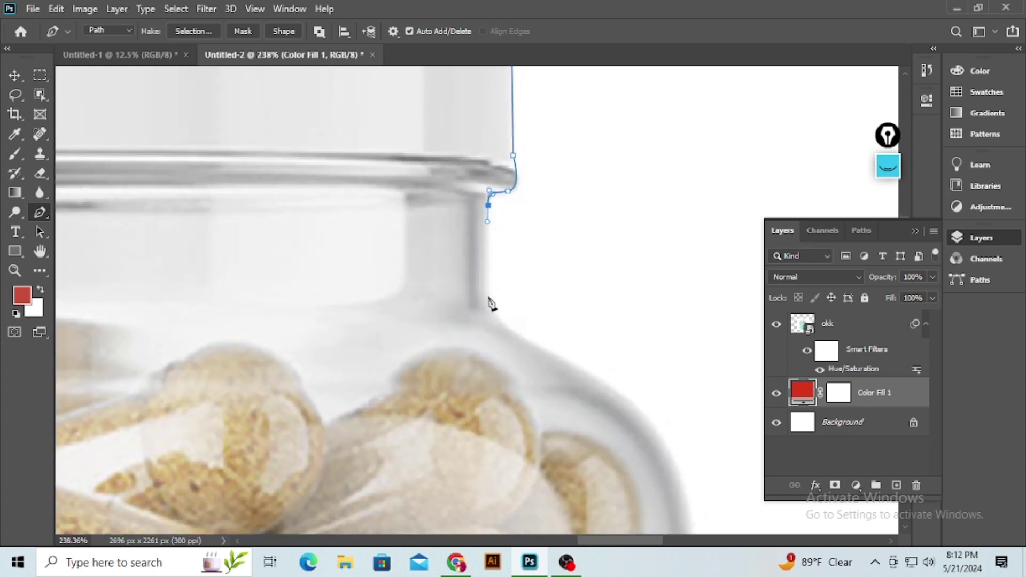
pyautogui.click(488, 295)
pyautogui.scroll(-2, 542, 296)
pyautogui.moveTo(541, 277); pyautogui.dragTo(584, 302)
# Step: Curve the path around the bottle's right shoulder and extend it down to the label's upper edge
pyautogui.scroll(-2, 567, 351)
pyautogui.scroll(-2, 569, 357)
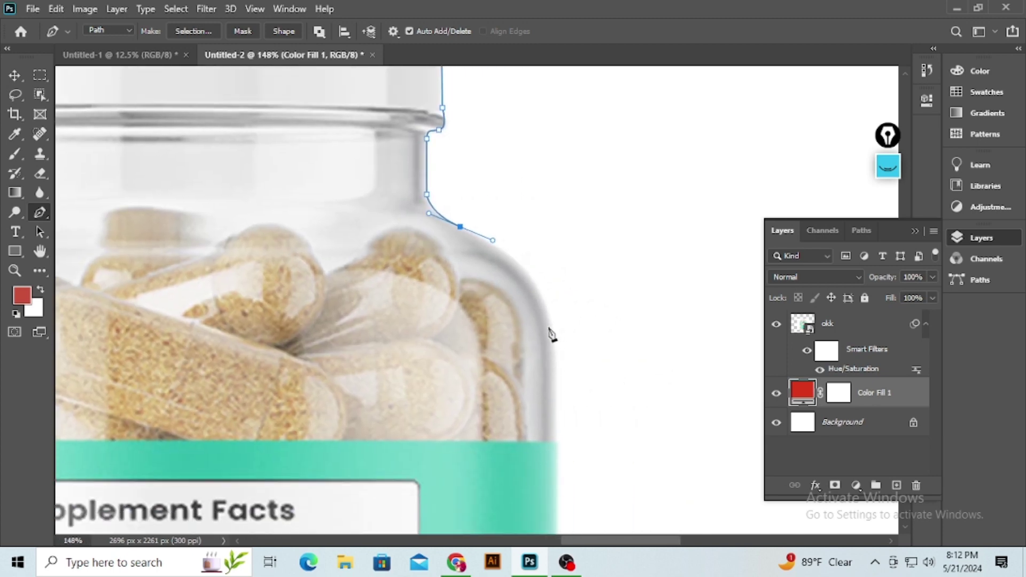
pyautogui.moveTo(553, 333); pyautogui.dragTo(556, 390)
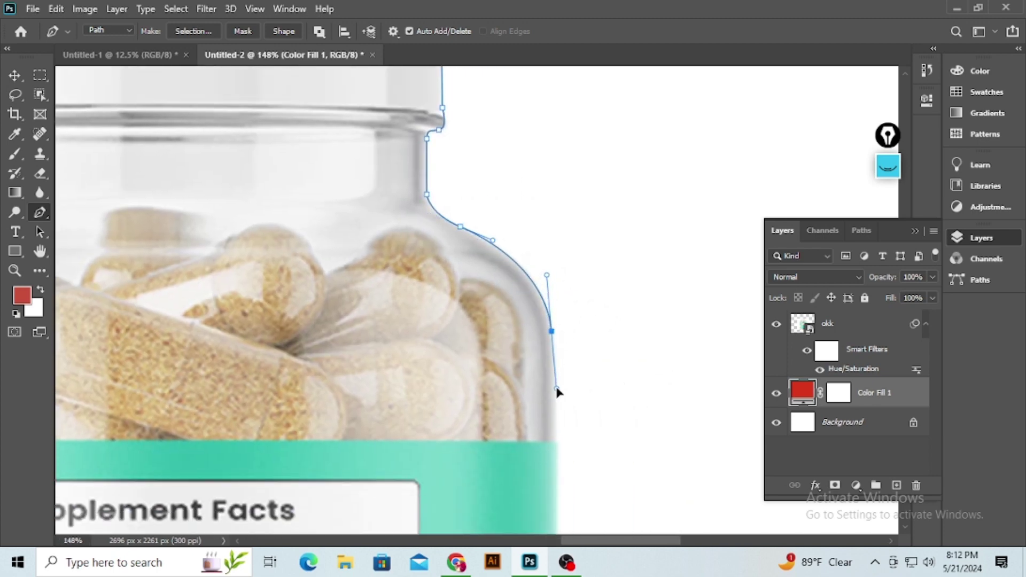
pyautogui.scroll(-2, 557, 390)
pyautogui.scroll(-2, 557, 396)
pyautogui.click(557, 347)
pyautogui.scroll(-2, 556, 355)
pyautogui.scroll(-2, 556, 355)
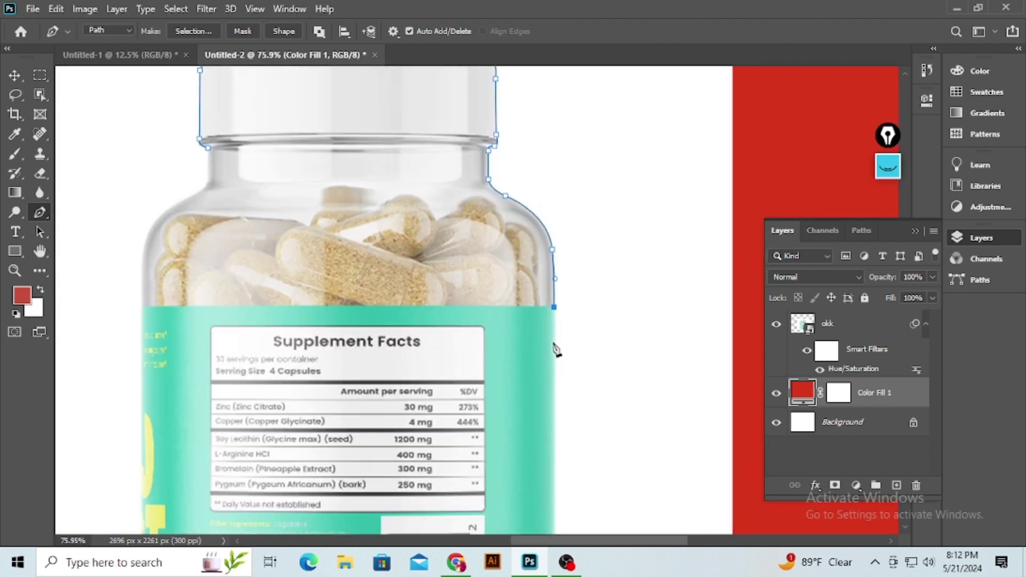
# Step: Extend the path down the bottle's right side and around the lower-right corner onto the base edge
pyautogui.scroll(-3, 554, 434)
pyautogui.scroll(2, 550, 428)
pyautogui.hscroll(1, 556, 430)
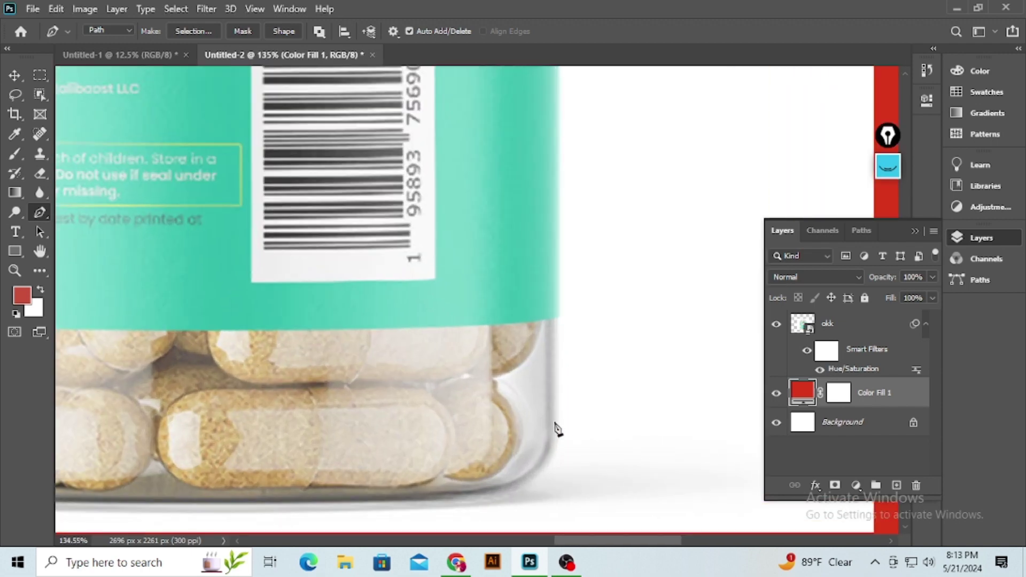
pyautogui.click(559, 426)
pyautogui.scroll(-3, 561, 430)
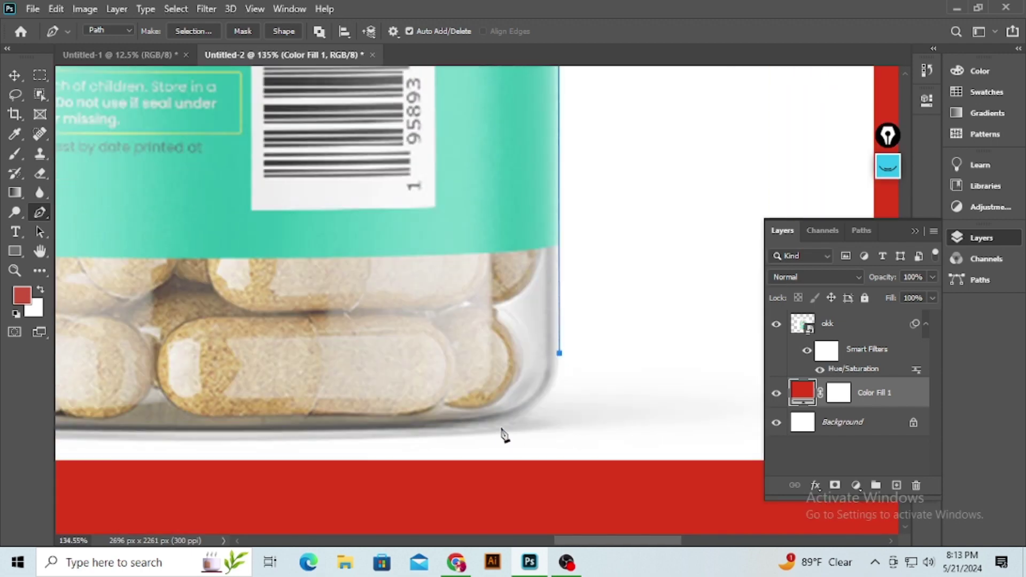
pyautogui.moveTo(489, 428); pyautogui.dragTo(352, 437)
# Step: Trace the path along the rest of the bottle's base and around its lower-left corner
pyautogui.scroll(-2, 419, 437)
pyautogui.scroll(1, 355, 435)
pyautogui.scroll(2, 294, 425)
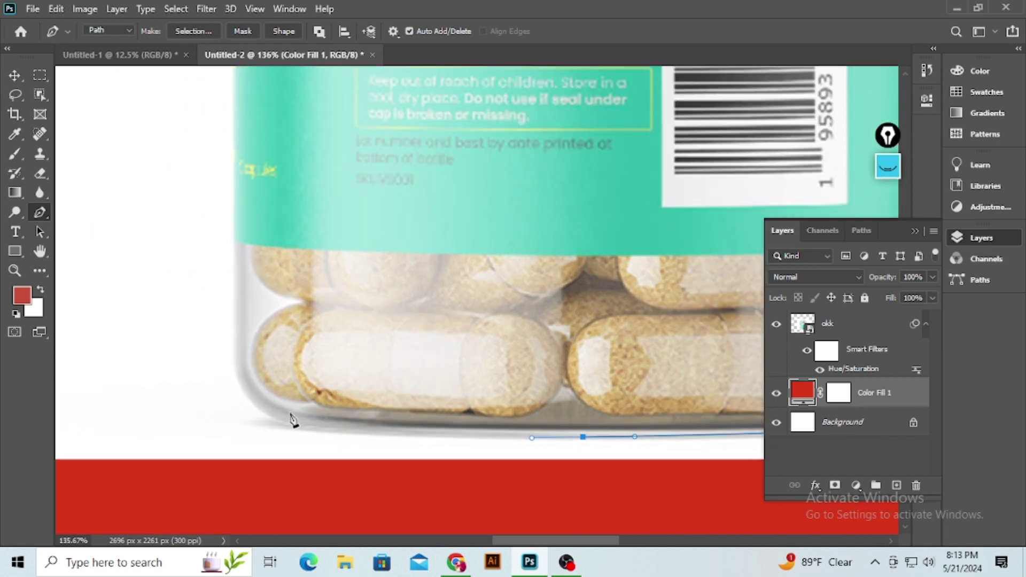
pyautogui.moveTo(258, 408); pyautogui.dragTo(231, 383)
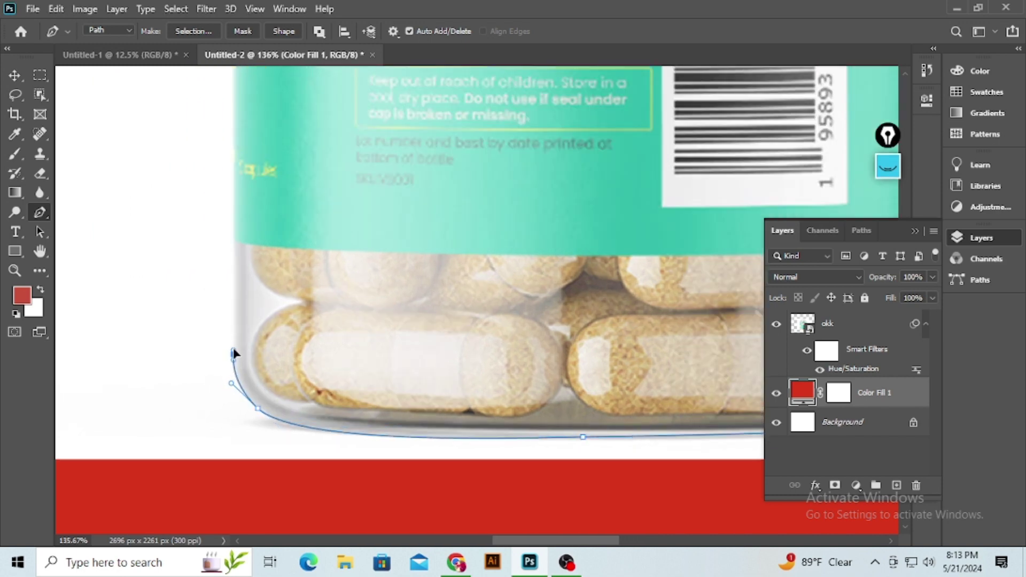
# Step: Extend the path up the bottle's left side and curve it around the left shoulder
pyautogui.scroll(-3, 235, 299)
pyautogui.scroll(1, 237, 226)
pyautogui.scroll(2, 237, 226)
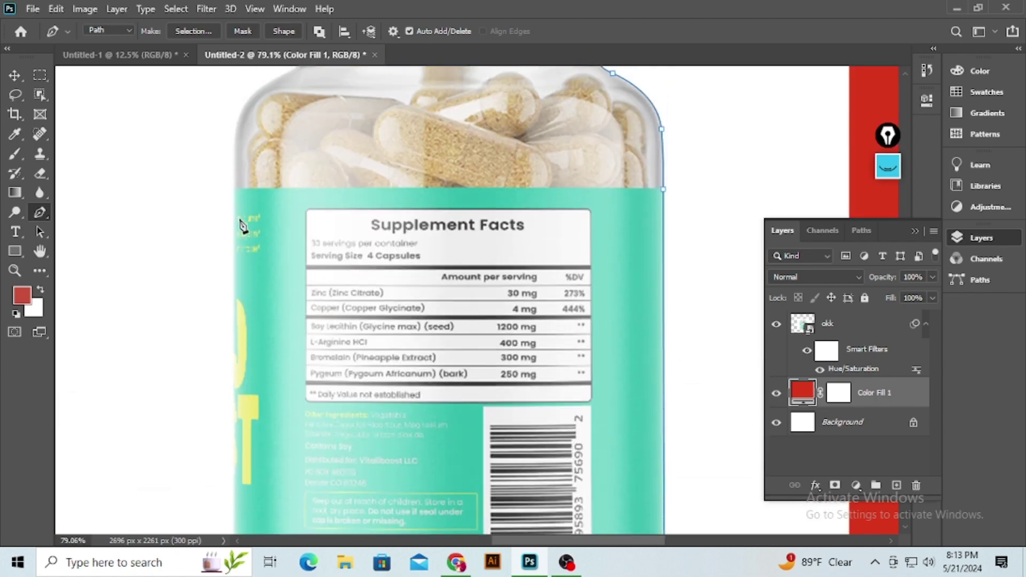
pyautogui.scroll(4, 240, 222)
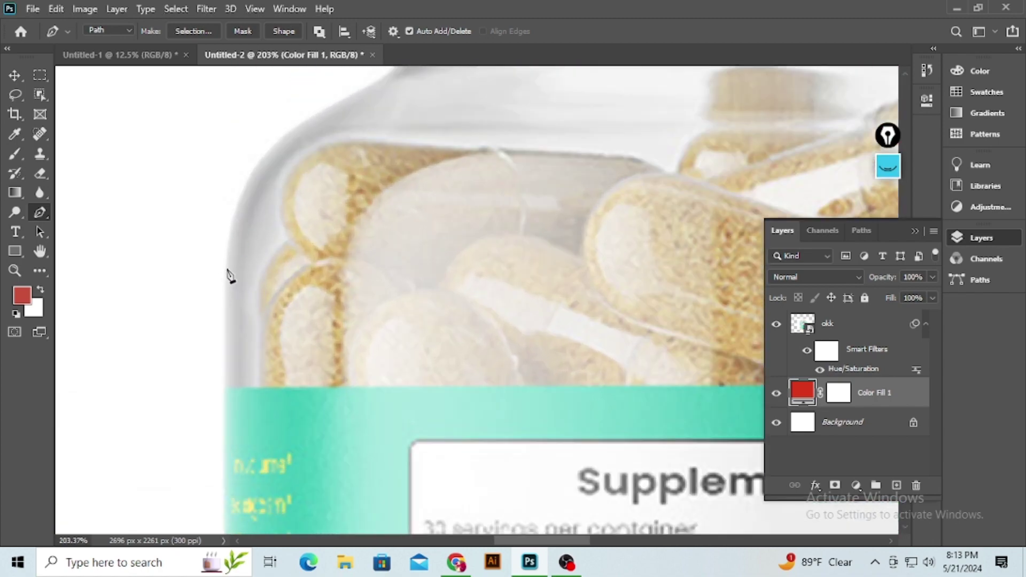
pyautogui.scroll(3, 267, 227)
pyautogui.moveTo(275, 233); pyautogui.dragTo(325, 197)
pyautogui.hscroll(5, 369, 179)
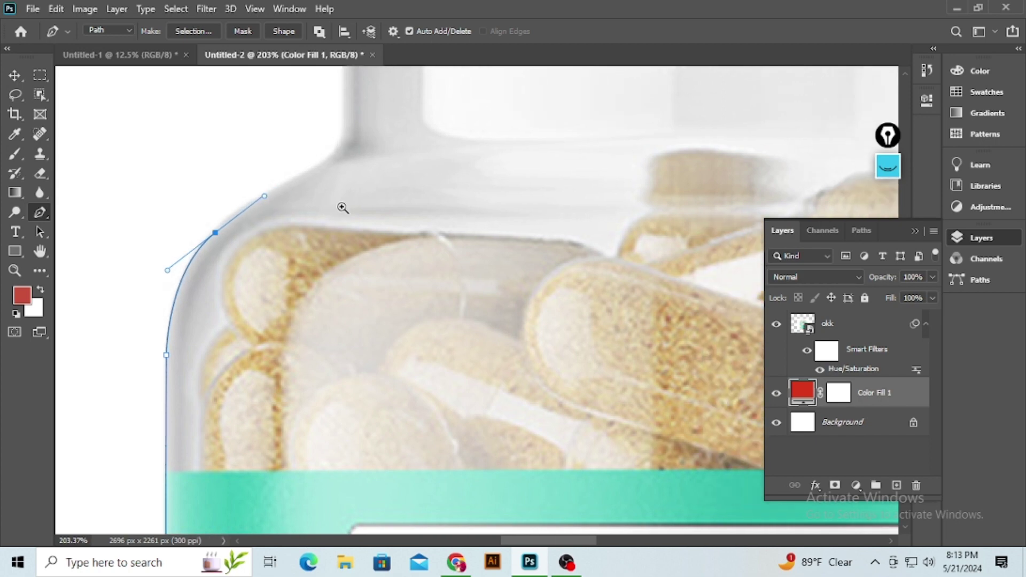
# Step: Trace the path from the left shoulder up the neck and close it at the rim's starting anchor
pyautogui.scroll(3, 326, 221)
pyautogui.click(255, 240)
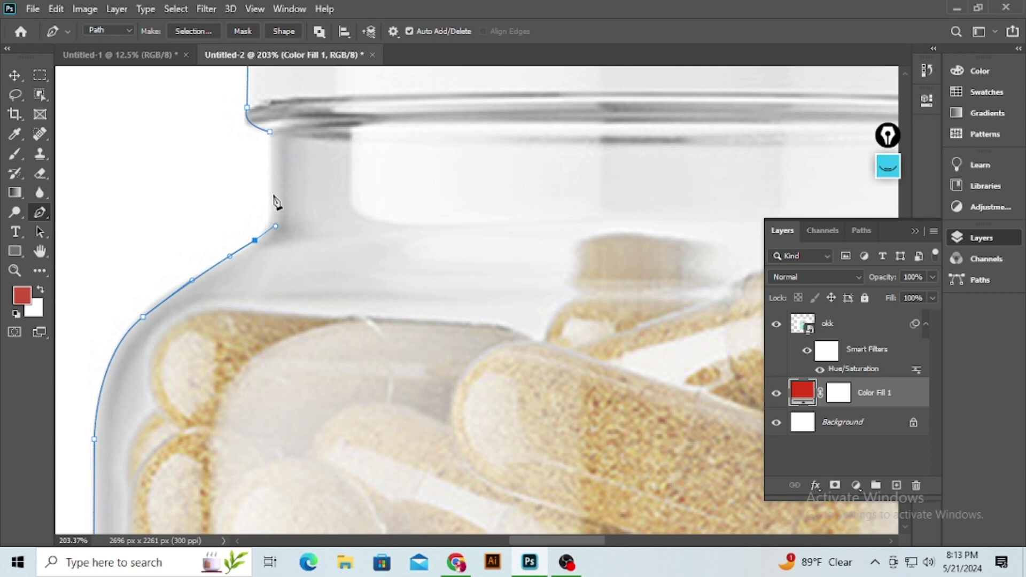
pyautogui.moveTo(272, 190); pyautogui.dragTo(271, 179)
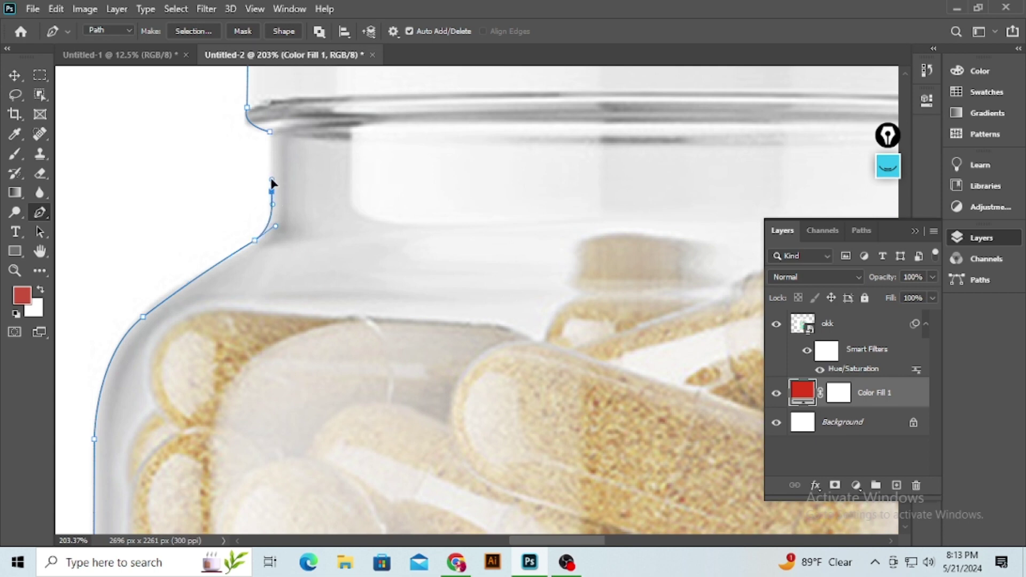
pyautogui.click(271, 133)
pyautogui.scroll(-10, 313, 222)
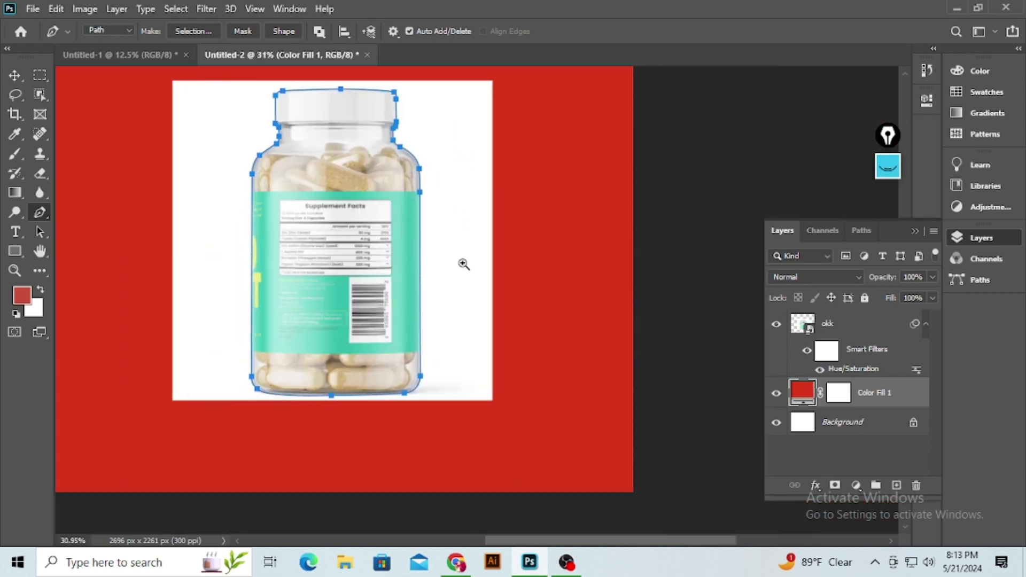
# Step: Convert the closed bottle path into a selection
pyautogui.hscroll(2, 464, 264)
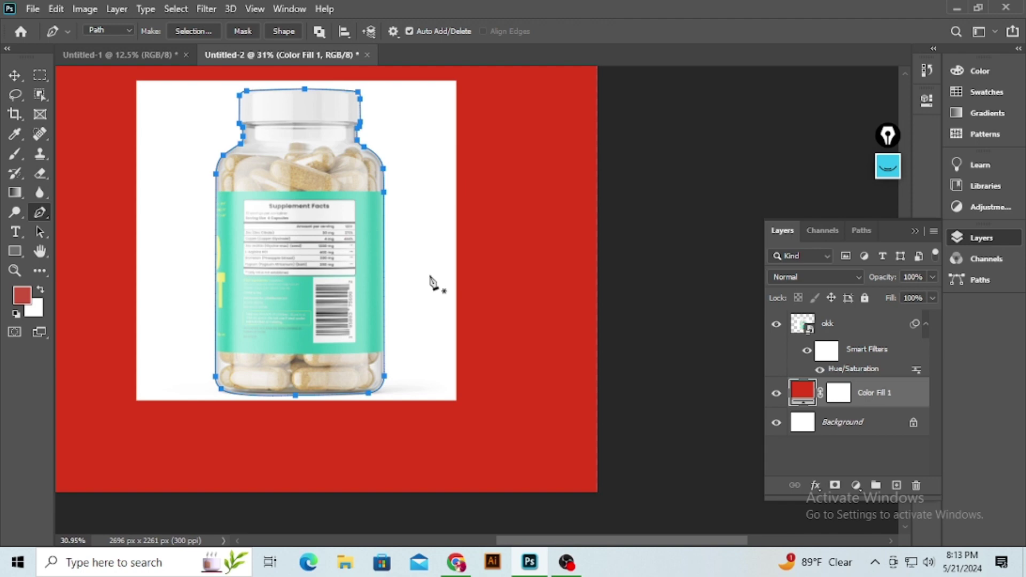
pyautogui.press('super')
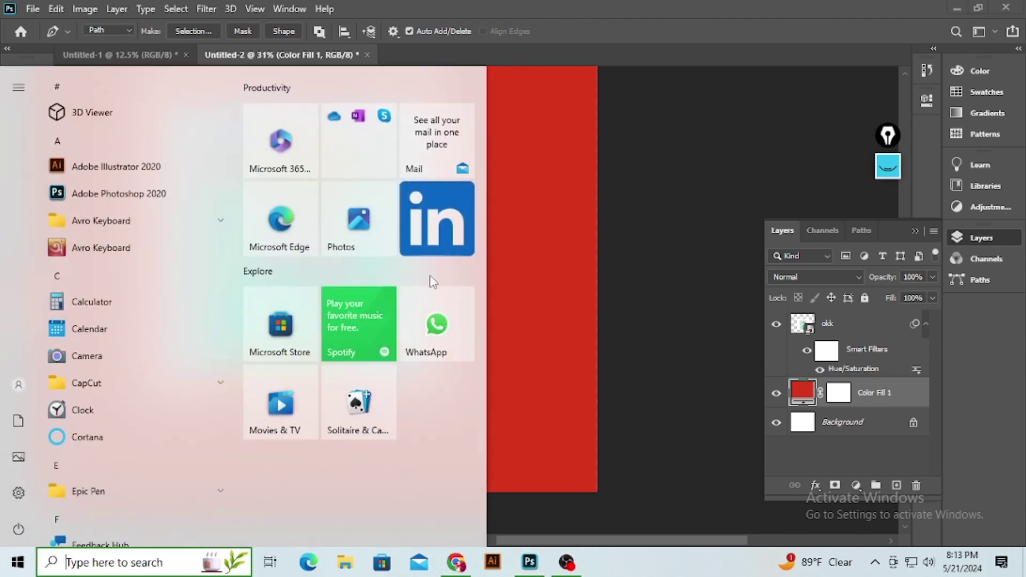
pyautogui.press('Escape')
pyautogui.hotkey('ctrl', 'Return')
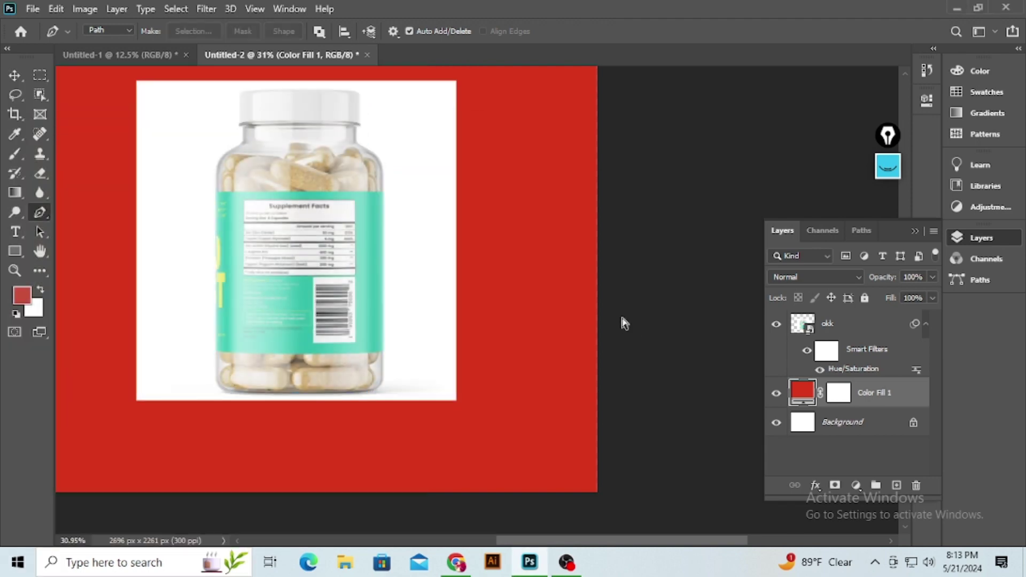
pyautogui.scroll(2, 375, 350)
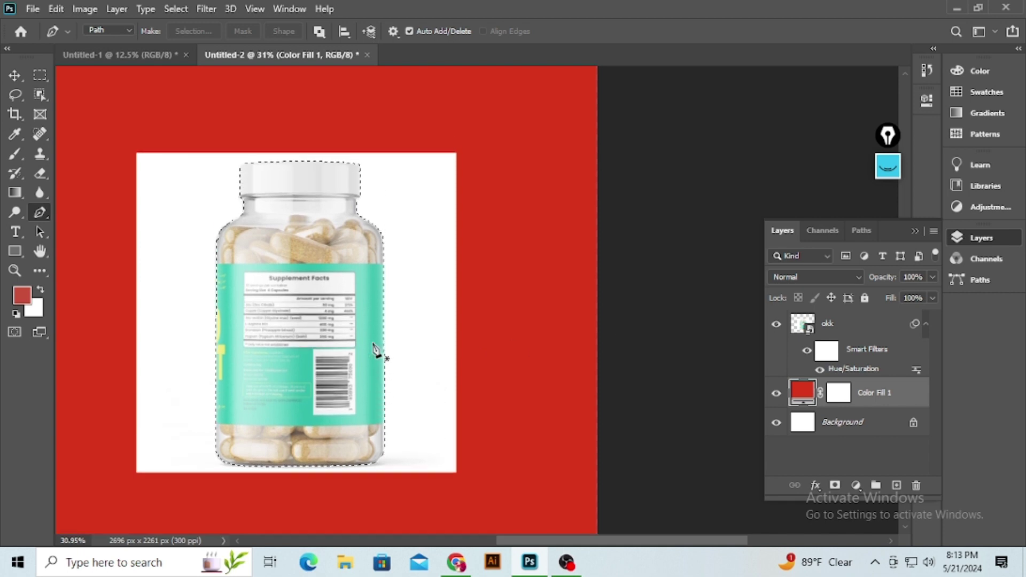
# Step: Copy the selected bottle from the okk layer onto its own layer and hide the okk layer
pyautogui.click(15, 75)
pyautogui.scroll(2, 428, 422)
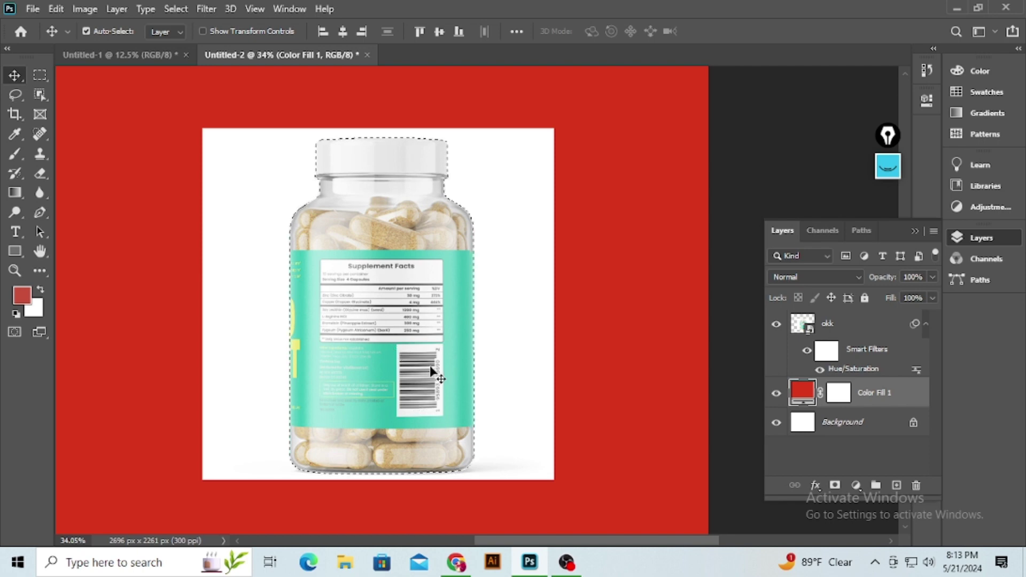
pyautogui.click(850, 329)
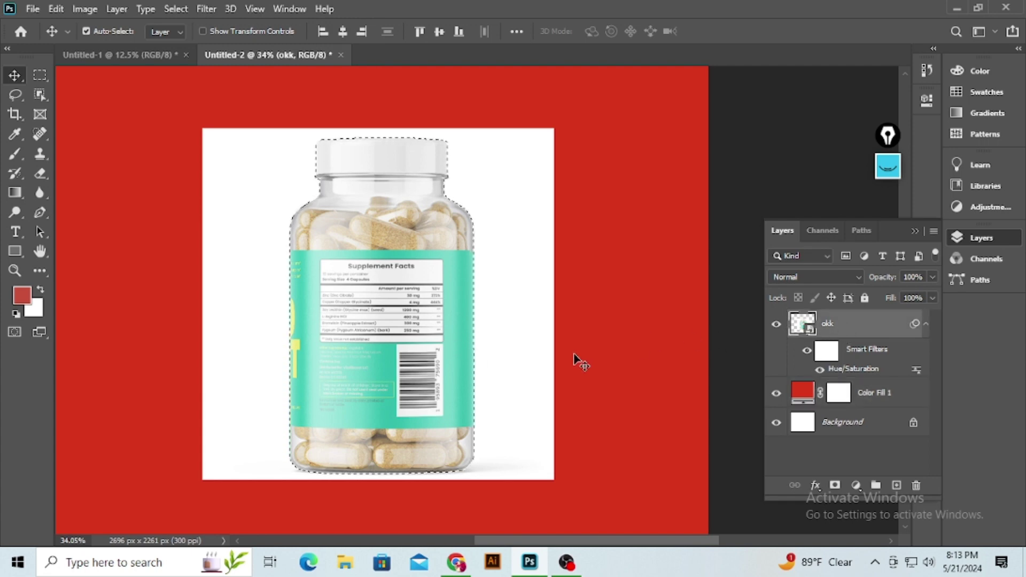
pyautogui.hotkey('ctrl', 'j')
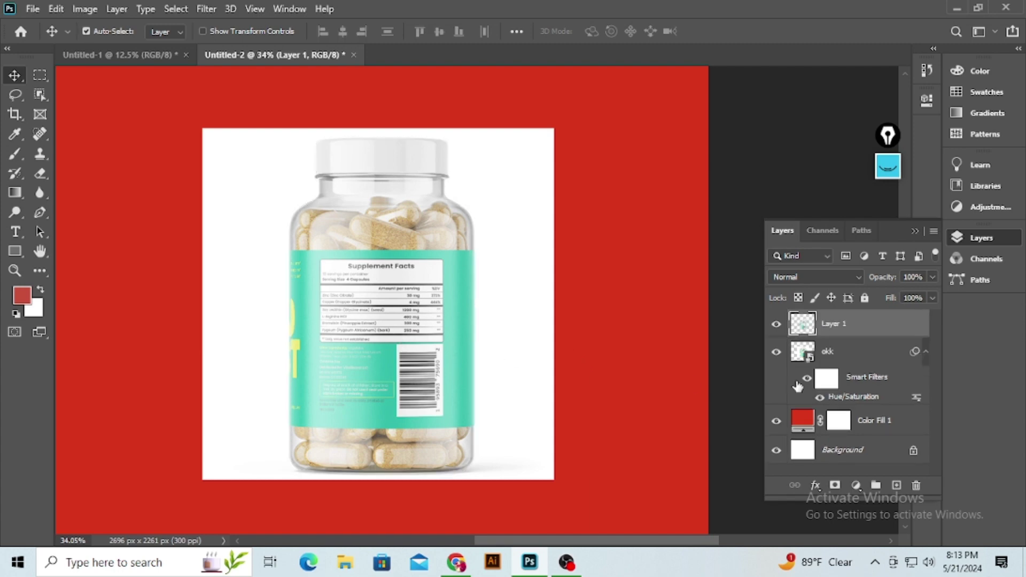
pyautogui.click(777, 353)
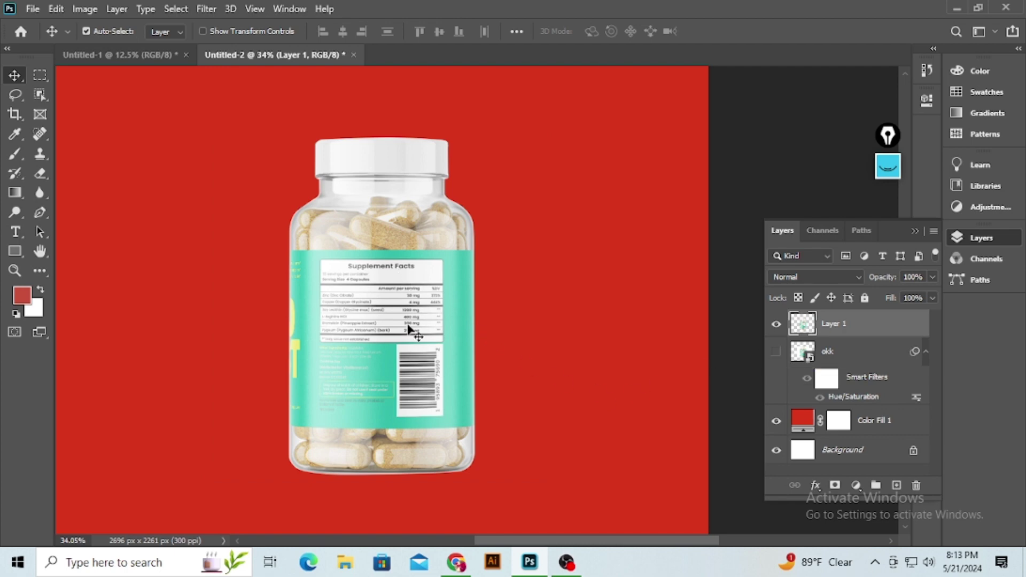
# Step: Delete the original okk layer and move the bottle cutout to the centre of the red canvas
pyautogui.moveTo(394, 312); pyautogui.dragTo(286, 291)
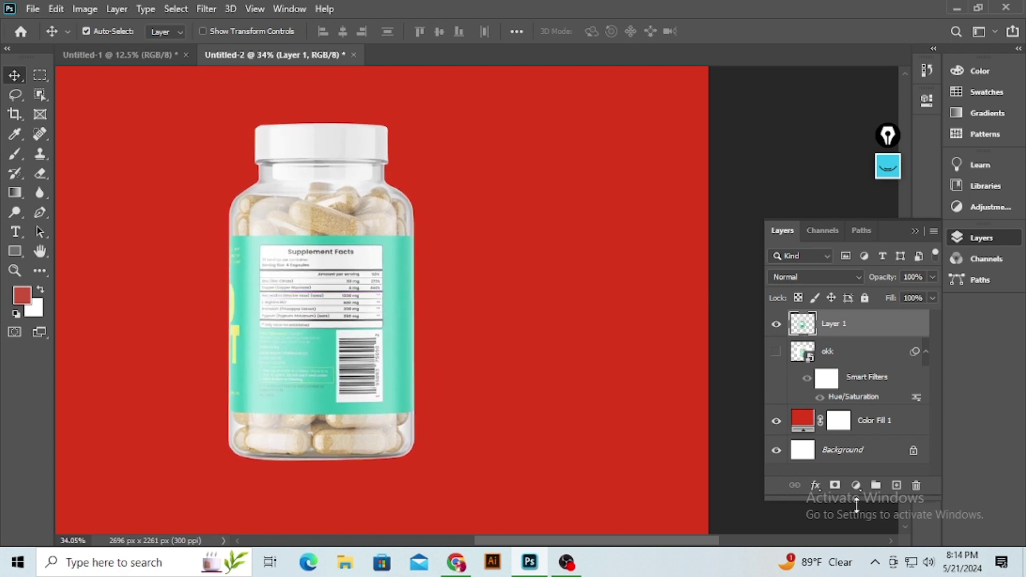
pyautogui.click(843, 357)
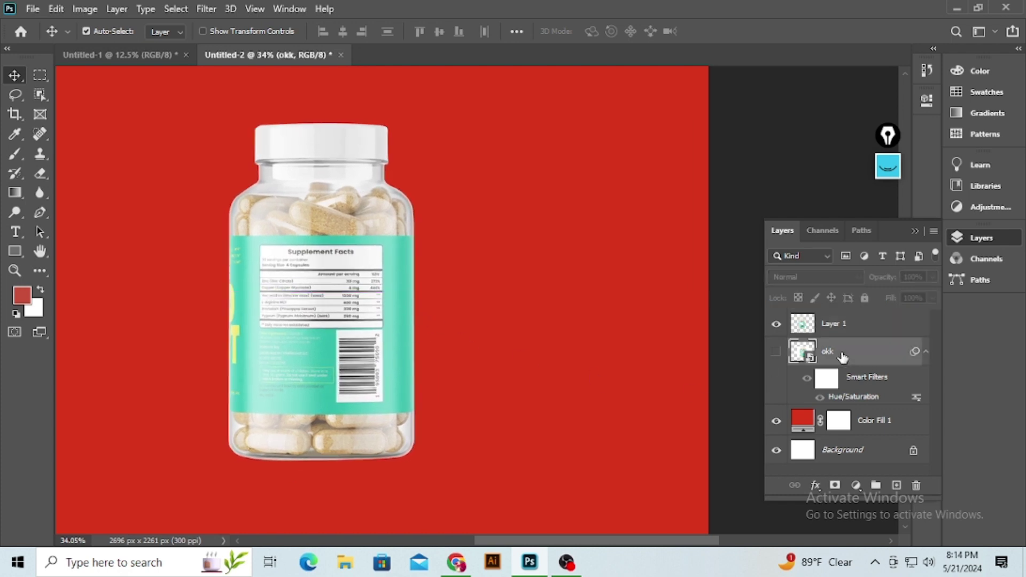
pyautogui.press('Delete')
pyautogui.moveTo(331, 334); pyautogui.dragTo(367, 319)
pyautogui.scroll(-1, 453, 331)
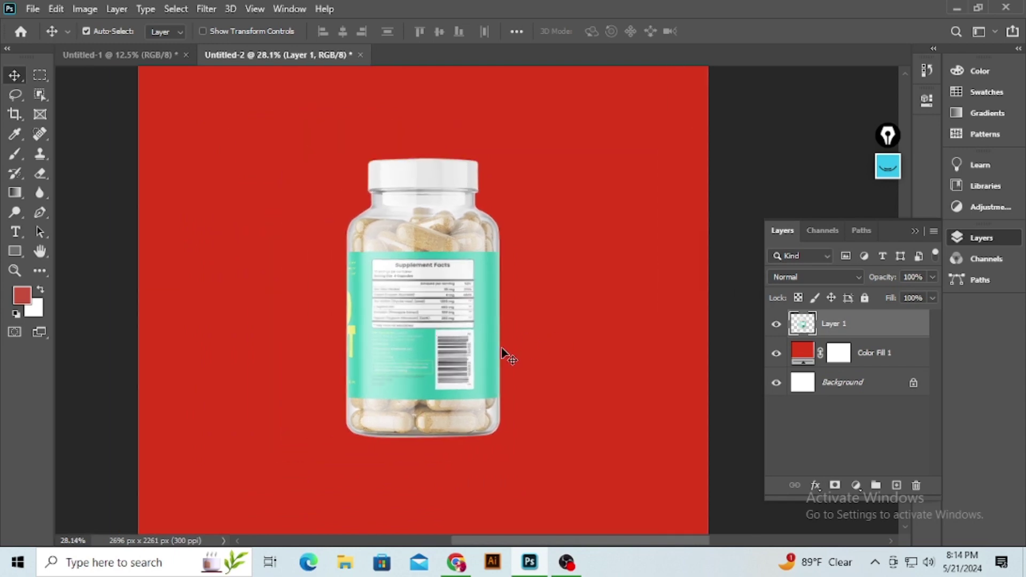
# Step: Scale the bottle cutout proportionally to 107.54% and shift it slightly up and left of the canvas centre
pyautogui.hotkey('ctrl', 't')
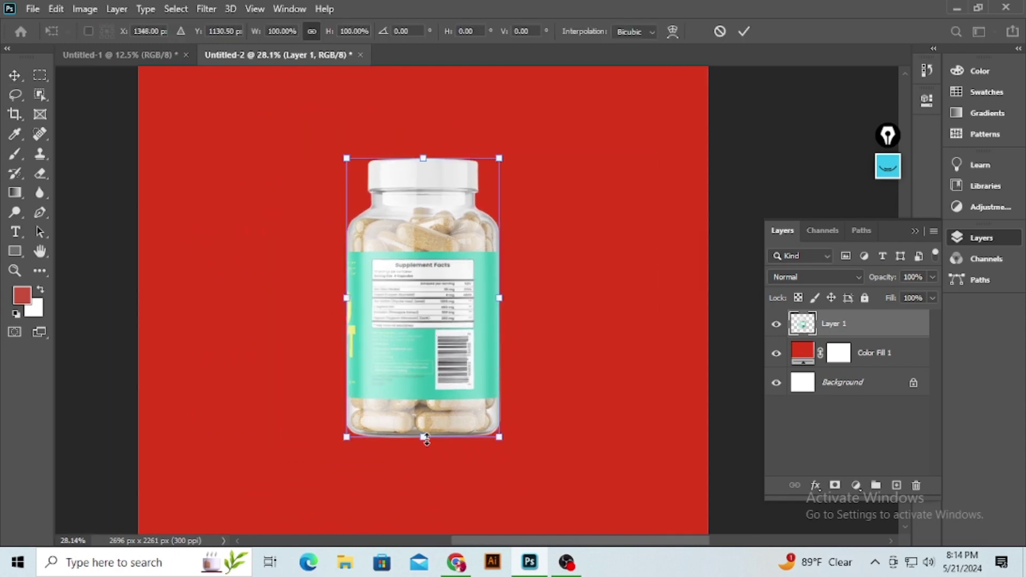
pyautogui.moveTo(449, 480); pyautogui.dragTo(449, 482)
pyautogui.moveTo(446, 396); pyautogui.dragTo(439, 382)
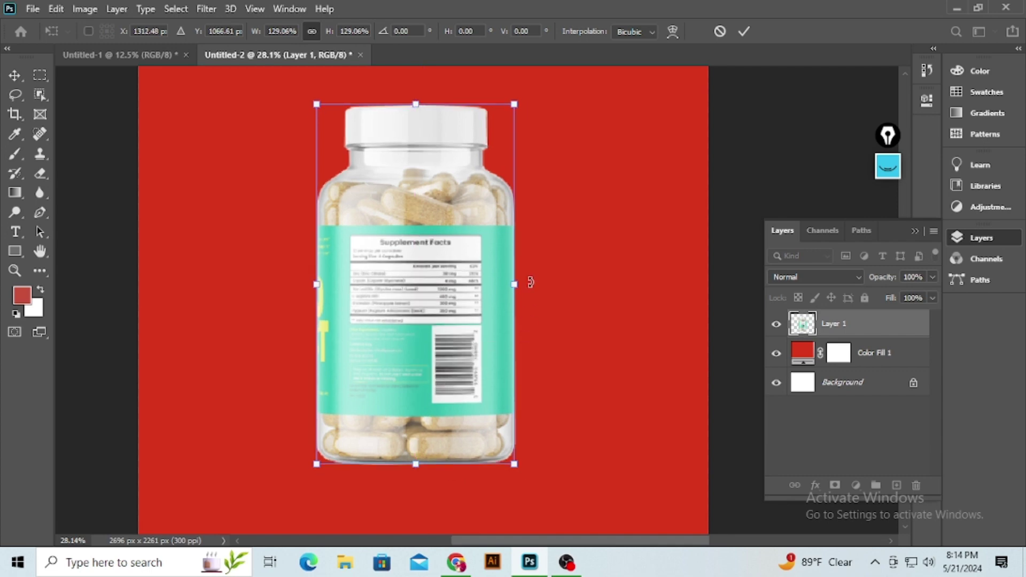
pyautogui.moveTo(521, 291)
pyautogui.mouseDown()
pyautogui.moveTo(493, 287)
pyautogui.moveTo(501, 293)
pyautogui.mouseUp()
pyautogui.hscroll(2, 502, 294)
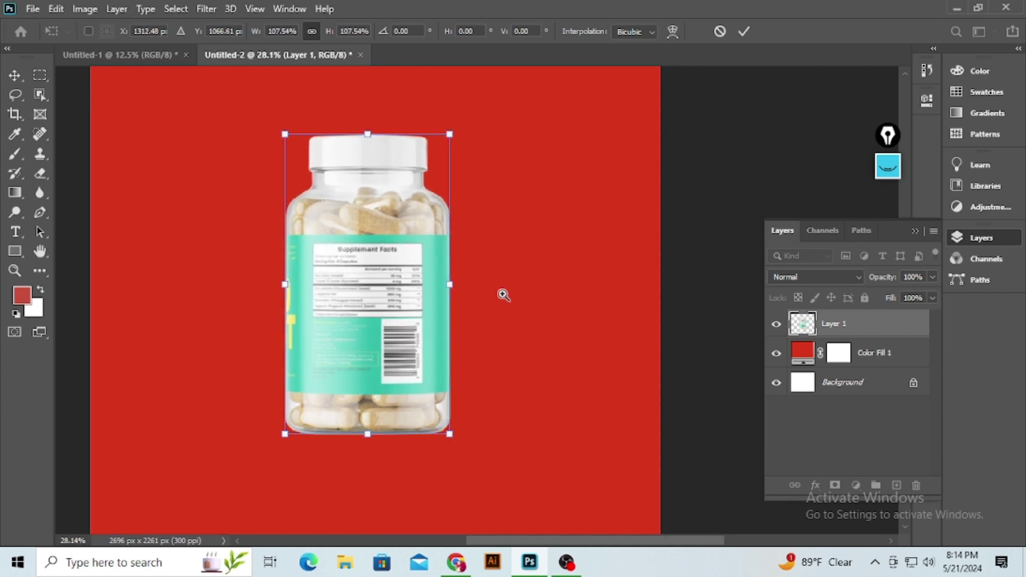
pyautogui.click(744, 34)
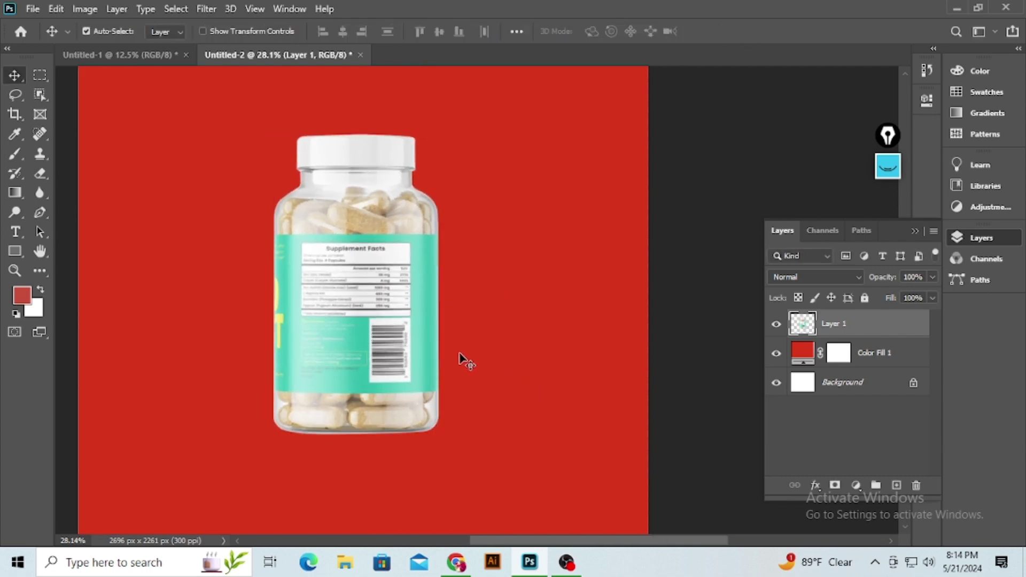
# Step: Add a new layer above the bottle and make a rectangular selection covering the whole green label, slightly past its lower edge
pyautogui.click(897, 486)
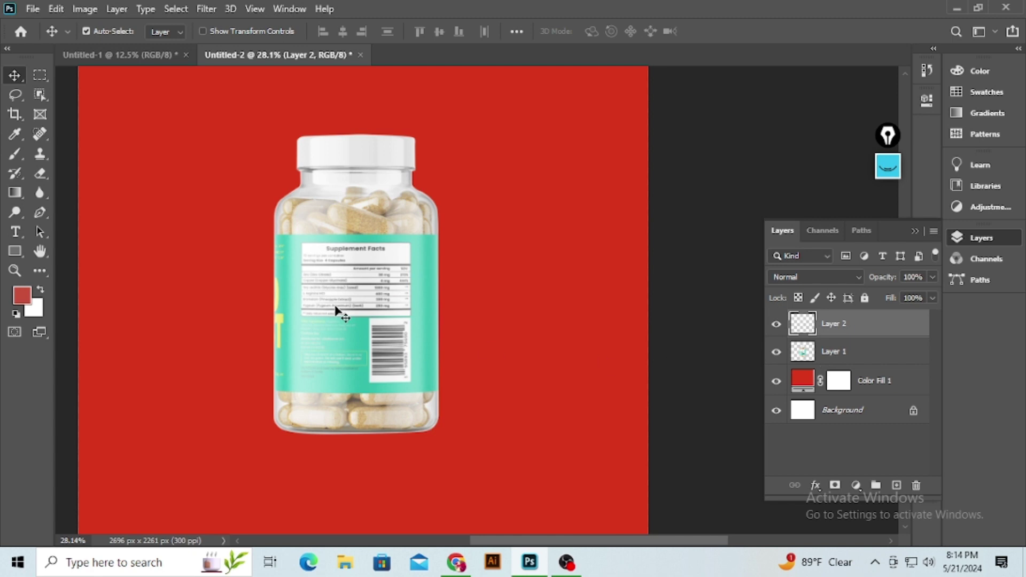
pyautogui.scroll(3, 345, 308)
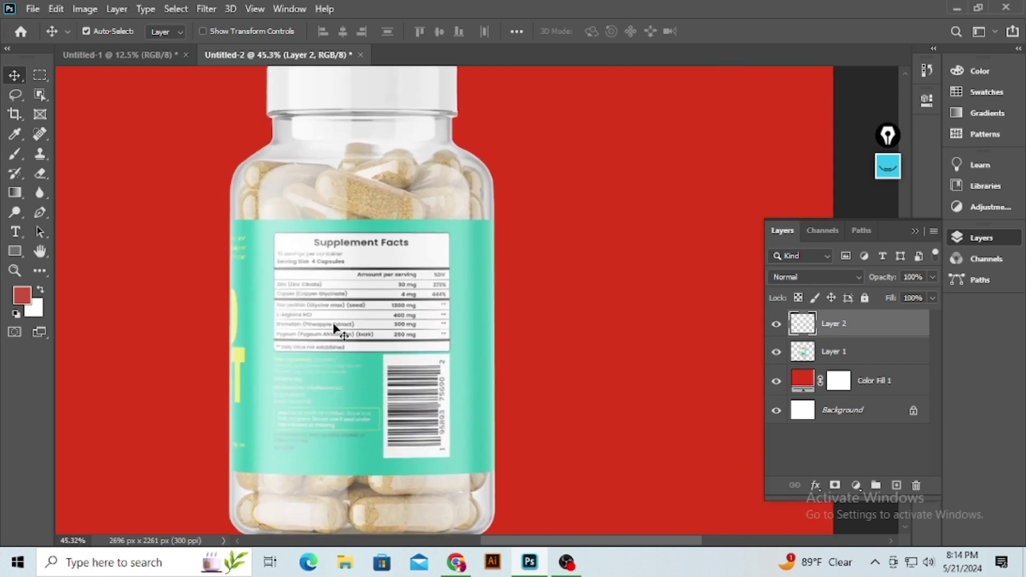
pyautogui.click(41, 78)
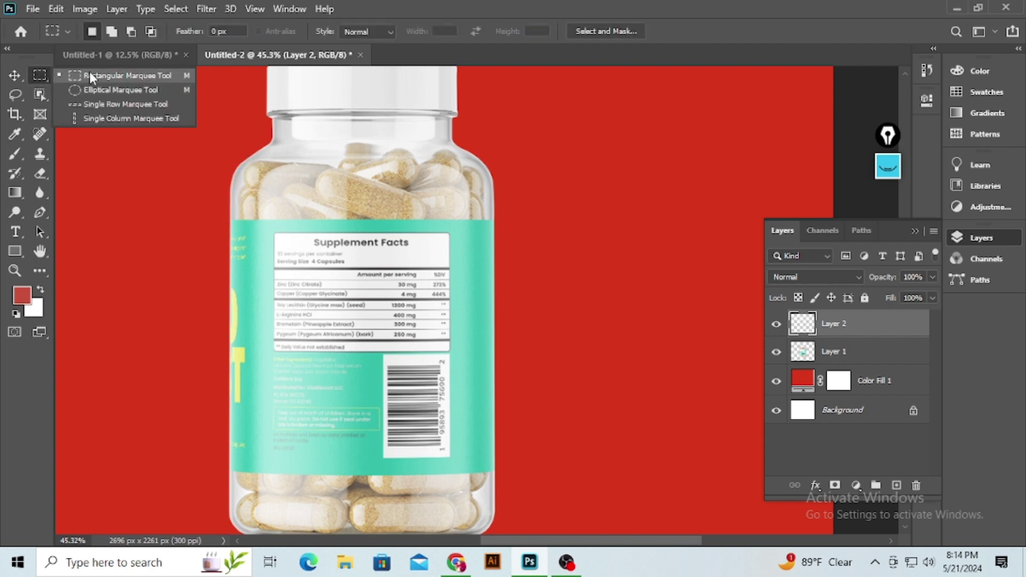
pyautogui.click(89, 75)
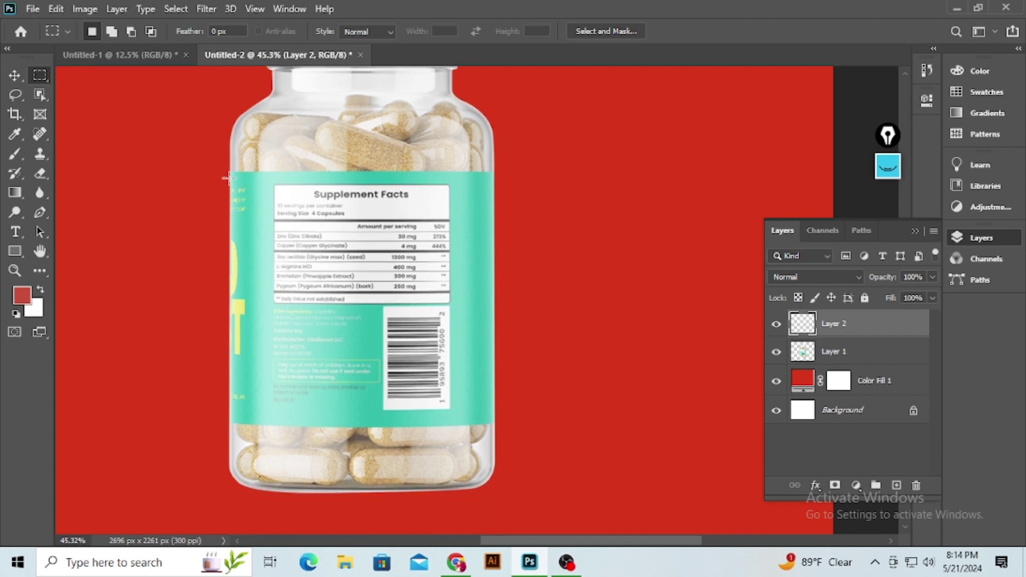
pyautogui.moveTo(228, 171); pyautogui.dragTo(254, 196)
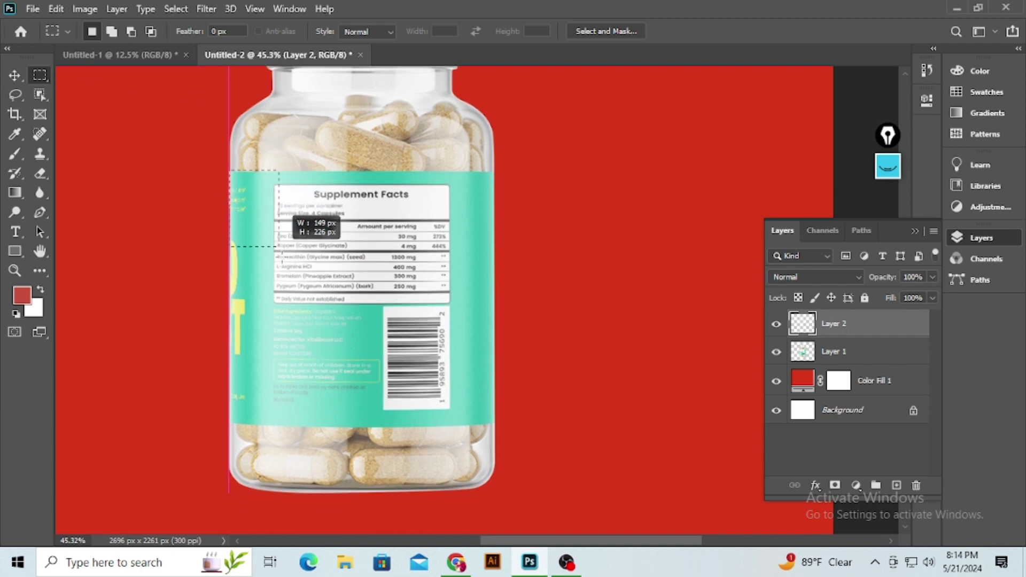
pyautogui.moveTo(450, 439); pyautogui.dragTo(496, 438)
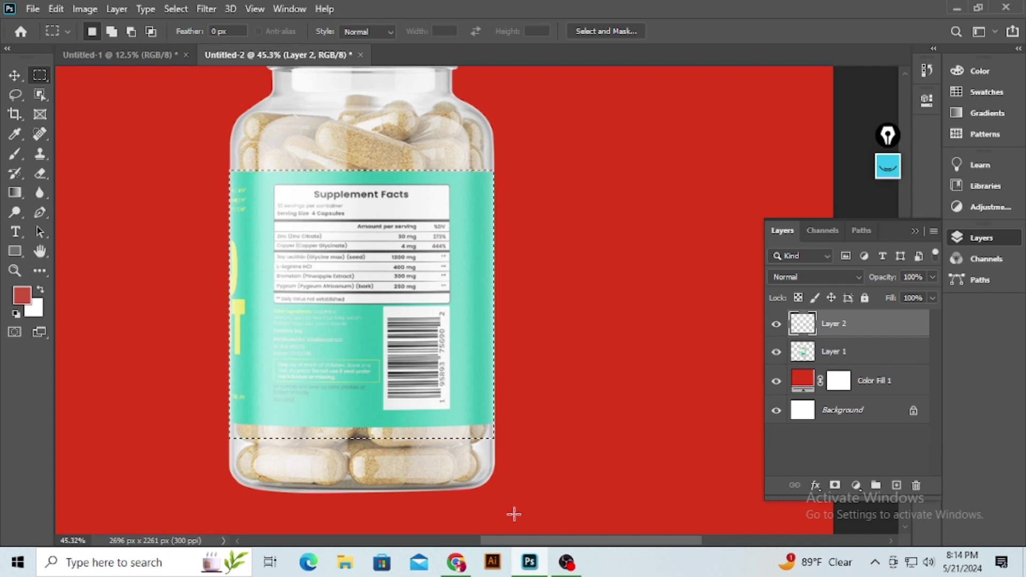
# Step: Fill the rectangular selection with white, deselect it, and convert the layer to a Smart Object
pyautogui.hotkey('ctrl', 'BackSpace')
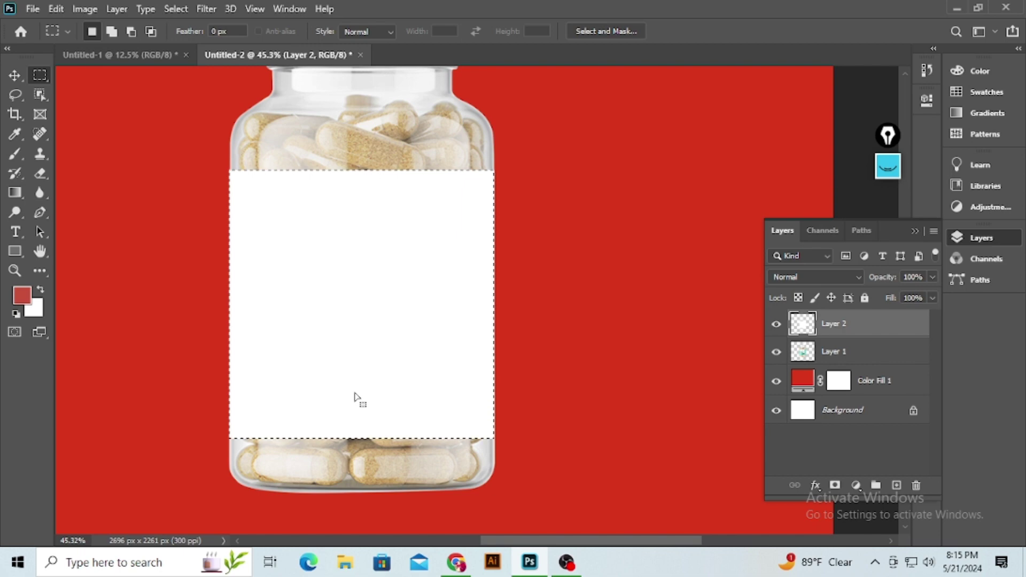
pyautogui.hotkey('ctrl', 'd')
pyautogui.rightClick(841, 327)
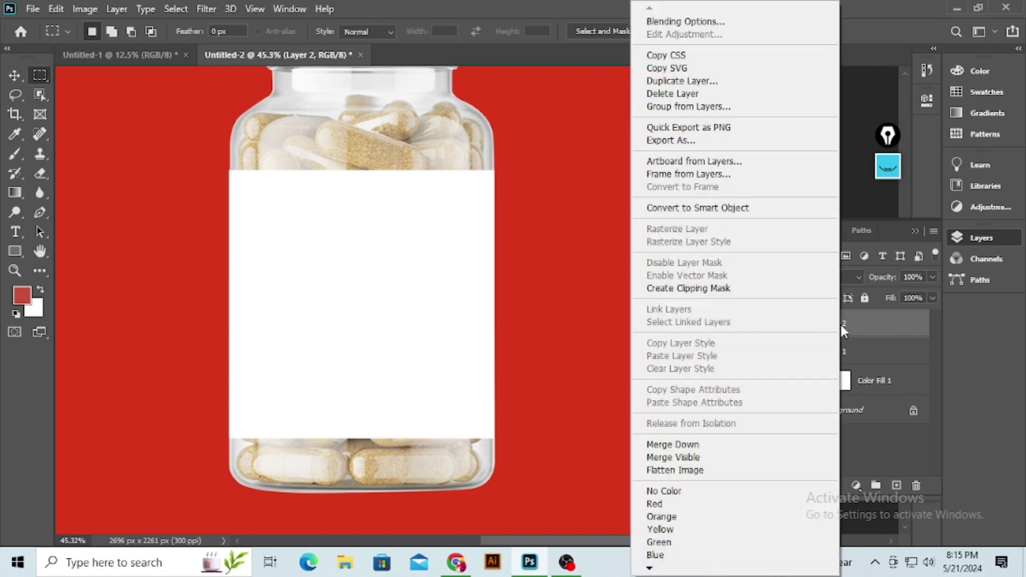
pyautogui.click(714, 212)
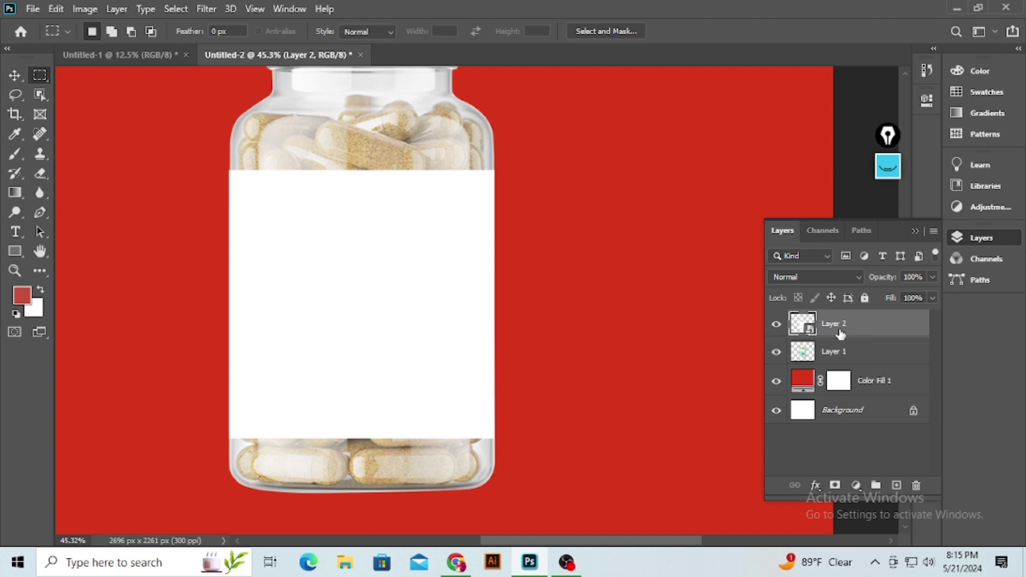
# Step: Begin a free transform of the white rectangle and lower its layer opacity to 25%
pyautogui.hotkey('ctrl', 't')
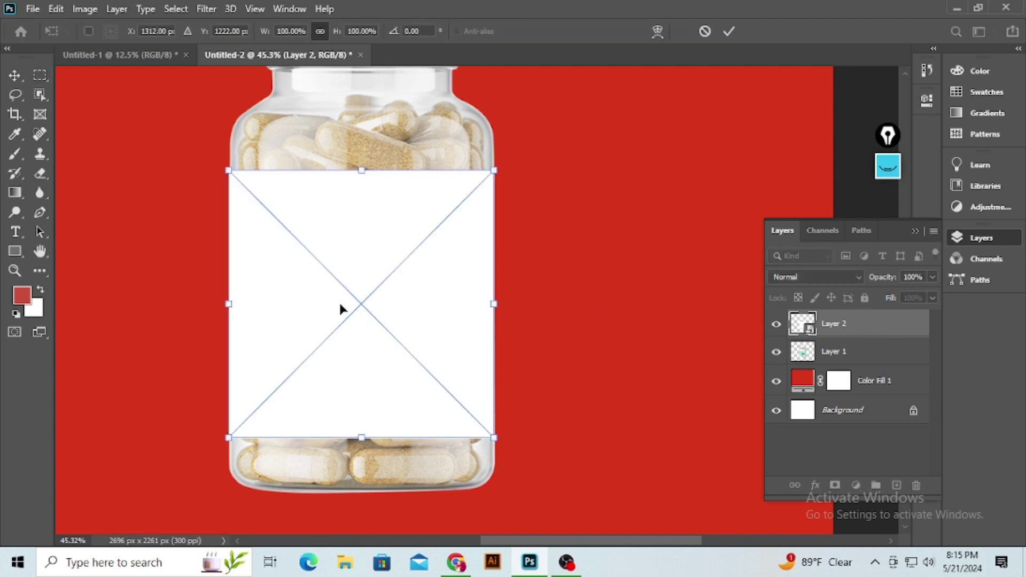
pyautogui.click(932, 277)
pyautogui.moveTo(933, 294); pyautogui.dragTo(880, 295)
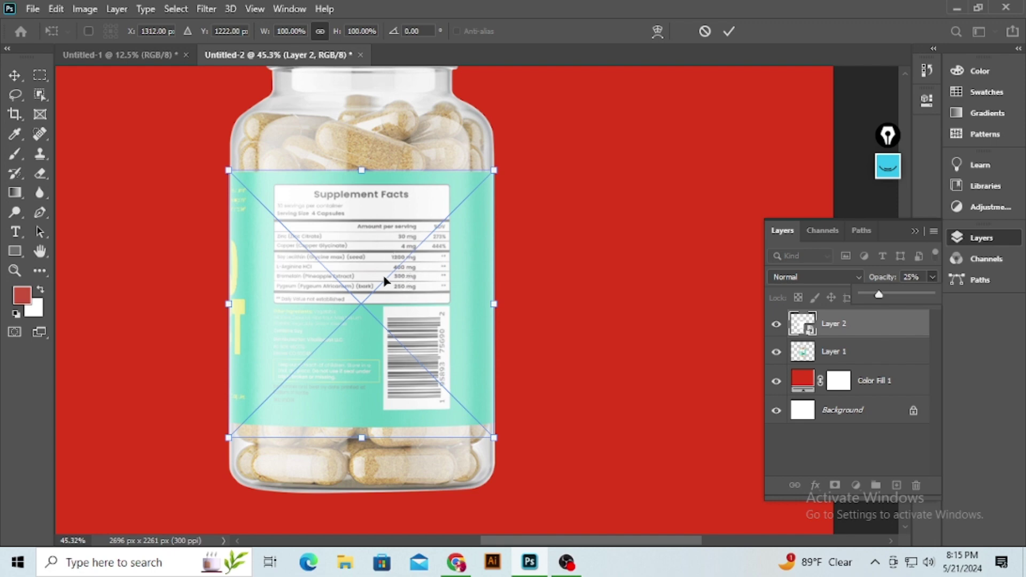
# Step: Warp the white label Smart Object so its upper edge bows slightly upward along the bottle's curve
pyautogui.rightClick(368, 256)
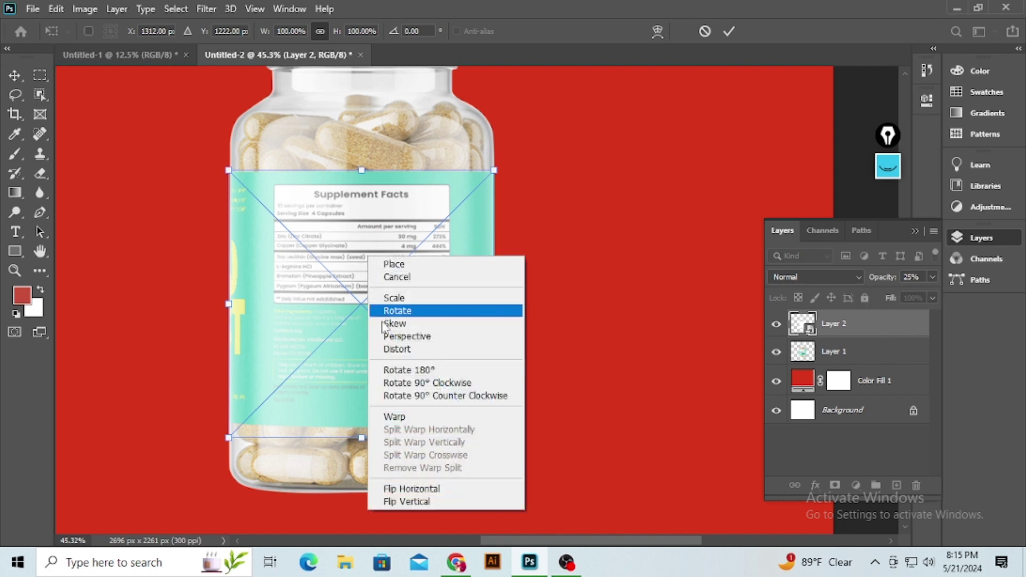
pyautogui.click(396, 417)
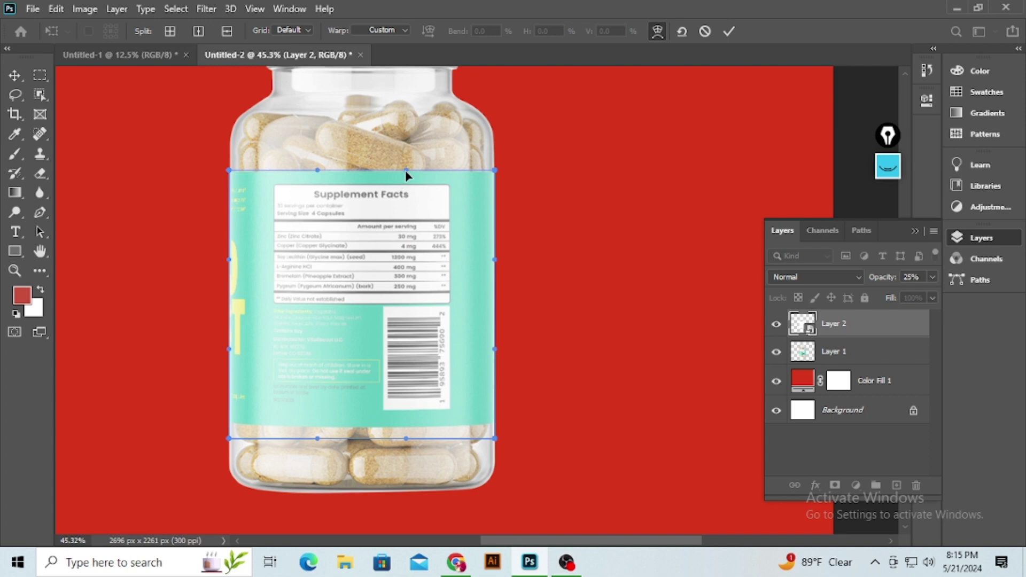
pyautogui.moveTo(405, 170); pyautogui.dragTo(400, 160)
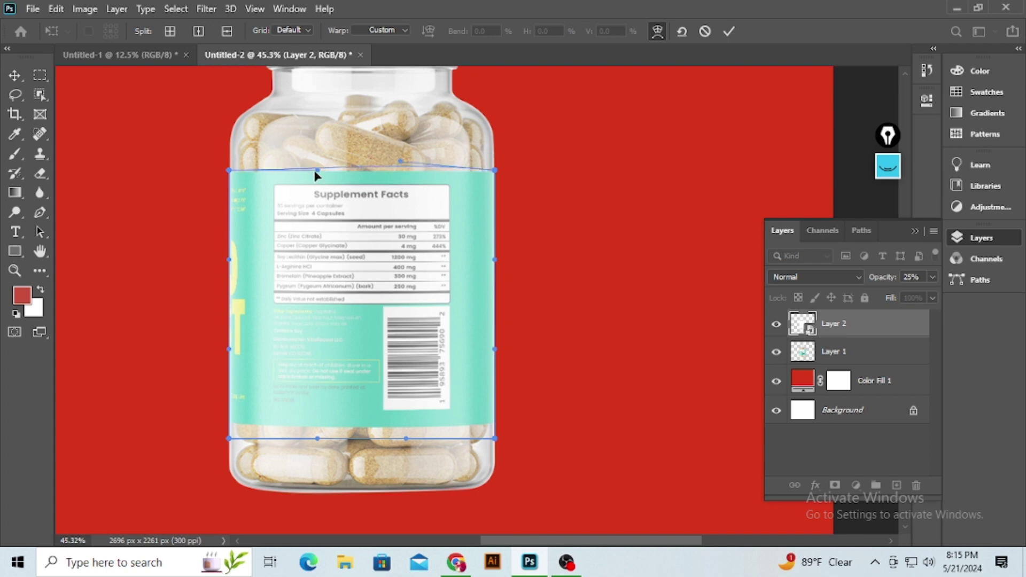
pyautogui.moveTo(316, 172); pyautogui.dragTo(295, 168)
pyautogui.moveTo(401, 162); pyautogui.dragTo(416, 168)
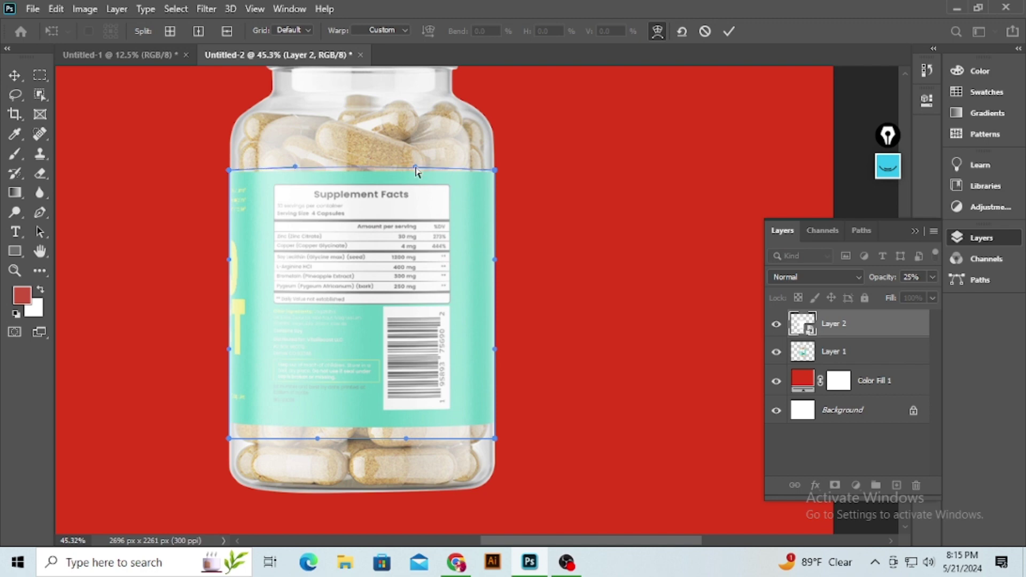
pyautogui.moveTo(294, 168); pyautogui.dragTo(300, 166)
# Step: Bow the white label's lower edge downward to follow the bottle, apply the warp, and set the layer opacity to 100%
pyautogui.moveTo(318, 440); pyautogui.dragTo(322, 452)
pyautogui.moveTo(406, 439); pyautogui.dragTo(403, 454)
pyautogui.moveTo(323, 452); pyautogui.dragTo(314, 453)
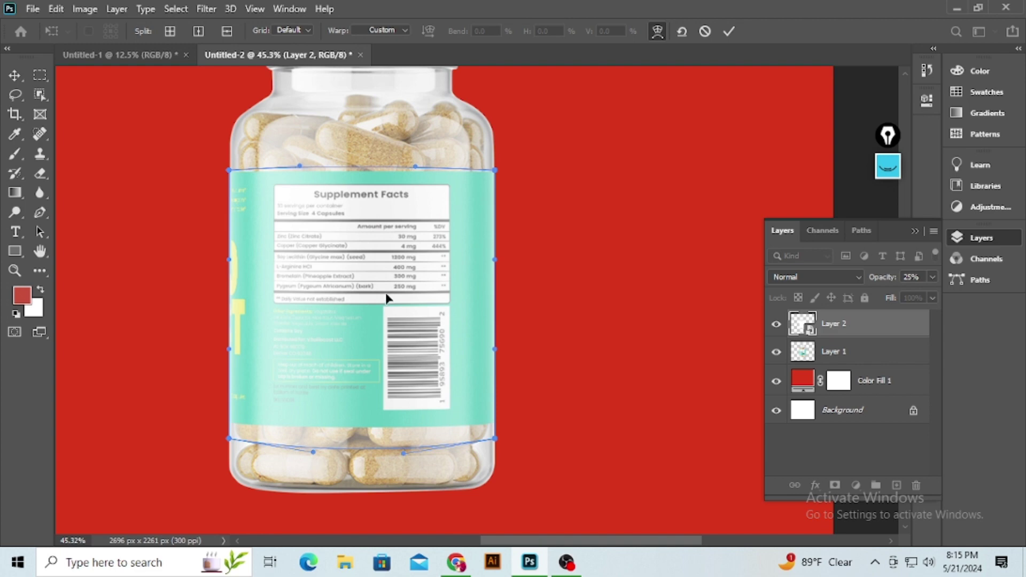
pyautogui.click(729, 32)
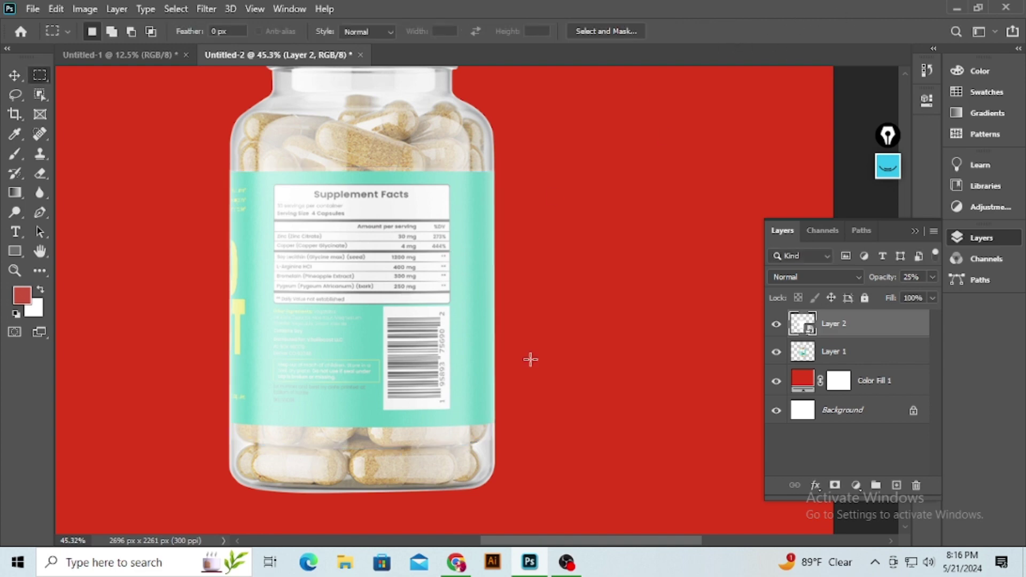
pyautogui.click(932, 277)
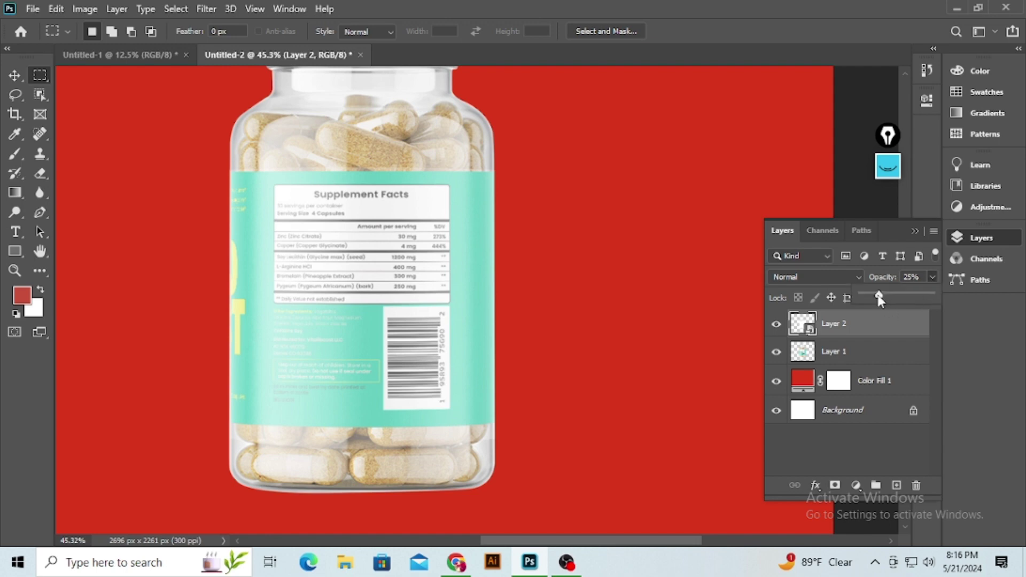
pyautogui.moveTo(879, 299); pyautogui.dragTo(933, 295)
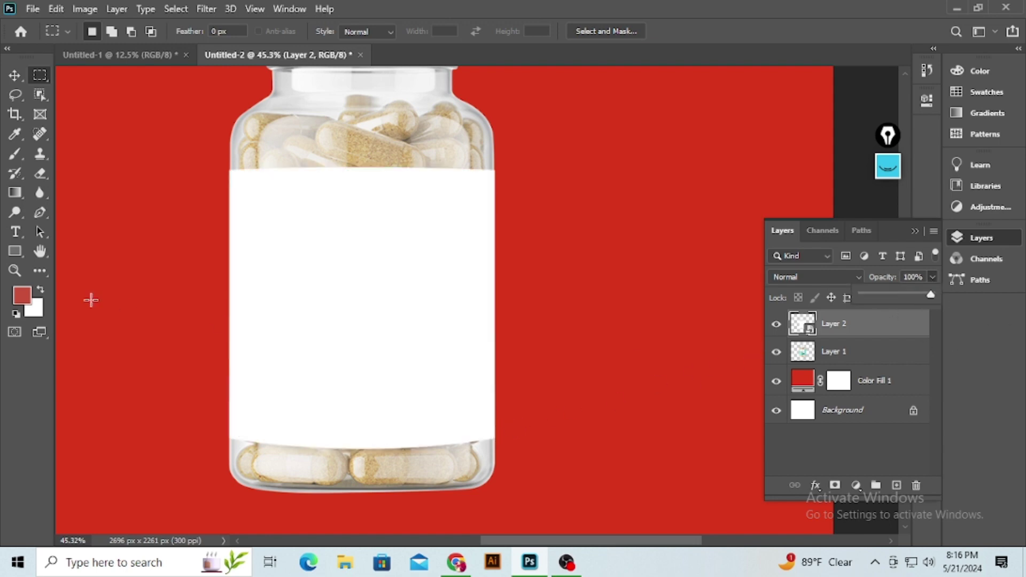
# Step: Copy the LABEL HIGHLIGHTS and LABEL SHADOWS layers from the Untitled-1 document into the bottle document, above the white label
pyautogui.click(14, 74)
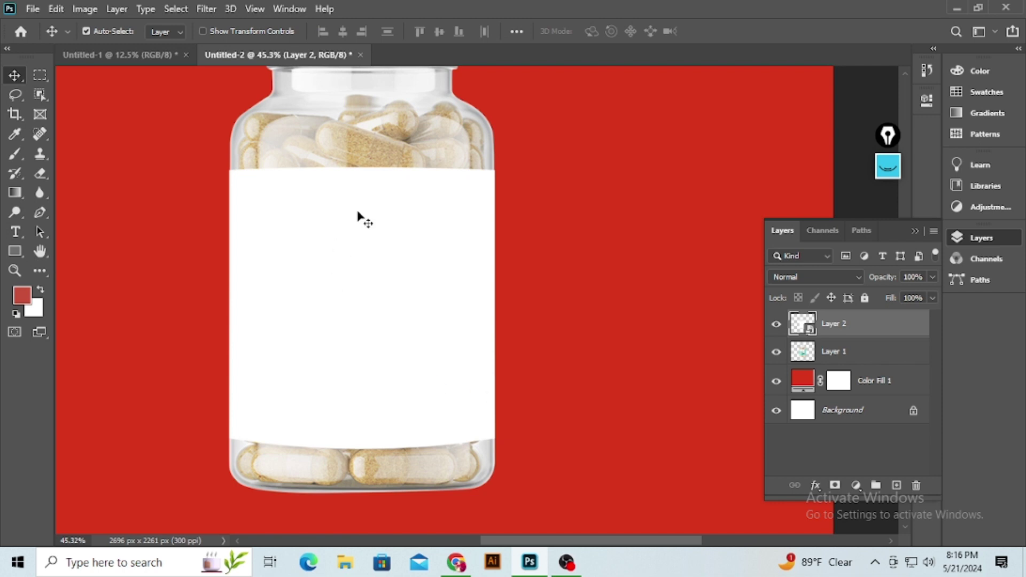
pyautogui.scroll(-2, 372, 407)
pyautogui.scroll(1, 376, 346)
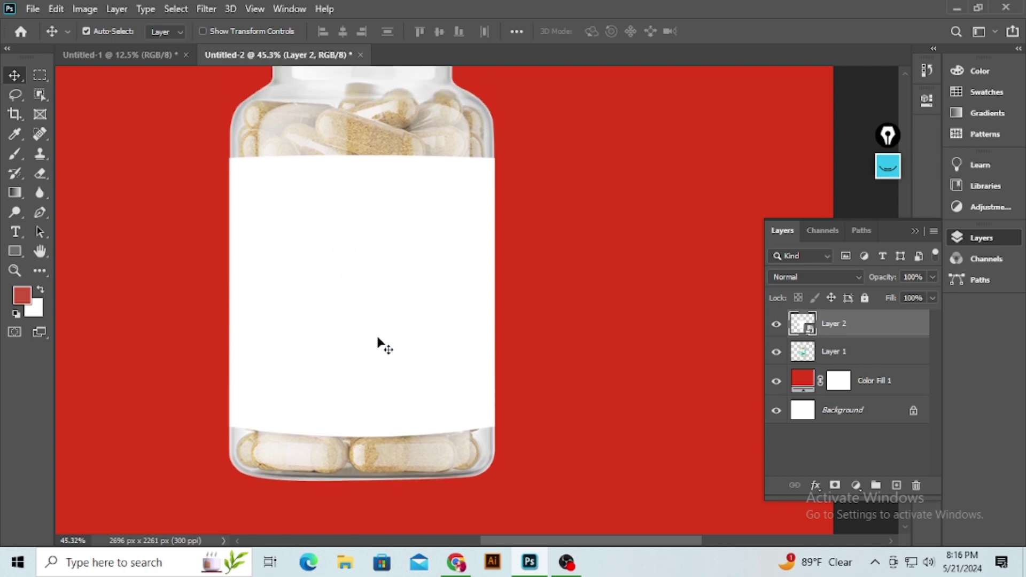
pyautogui.scroll(2, 390, 300)
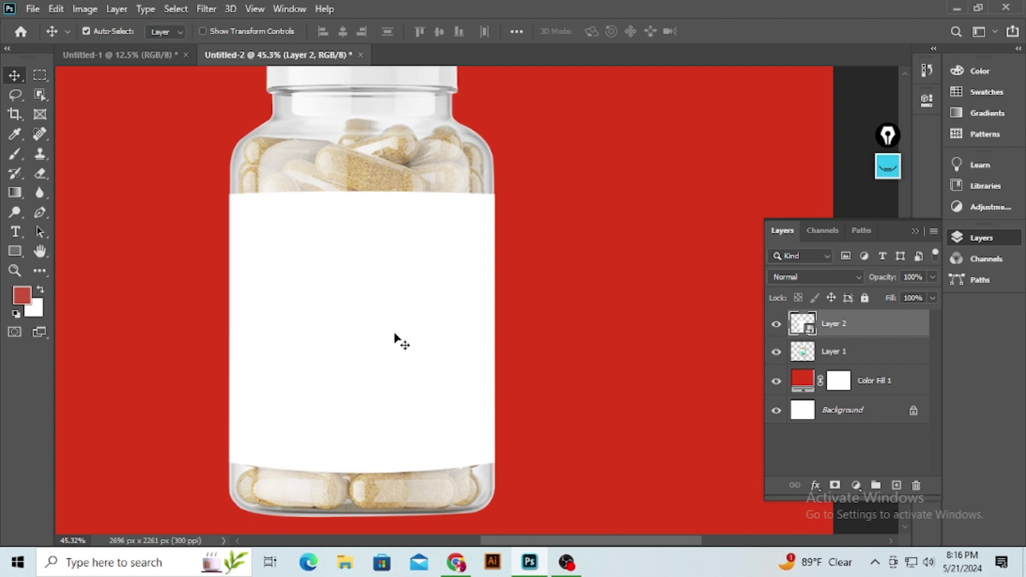
pyautogui.scroll(-2, 390, 353)
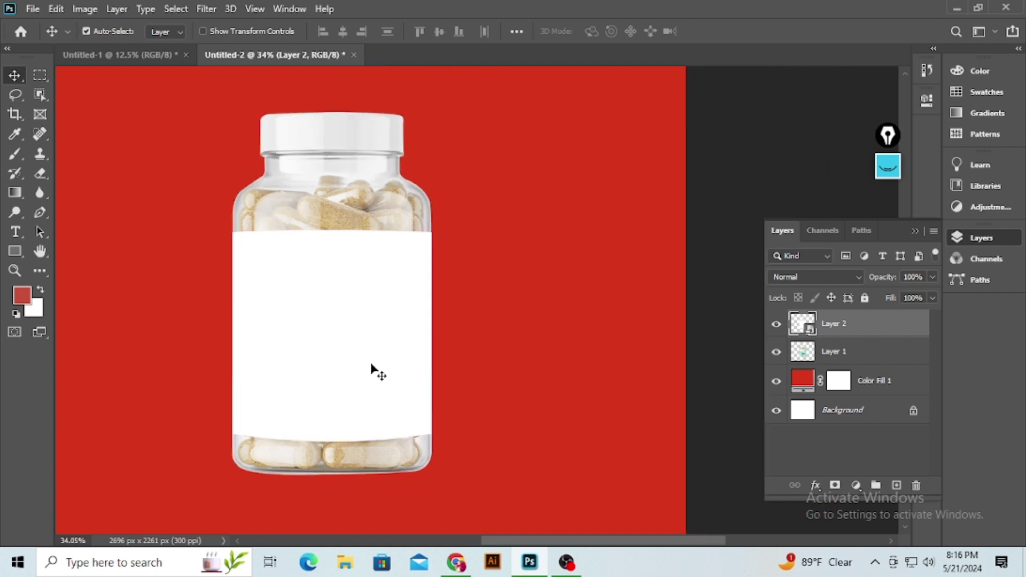
pyautogui.hotkey('ctrl', 'Tab')
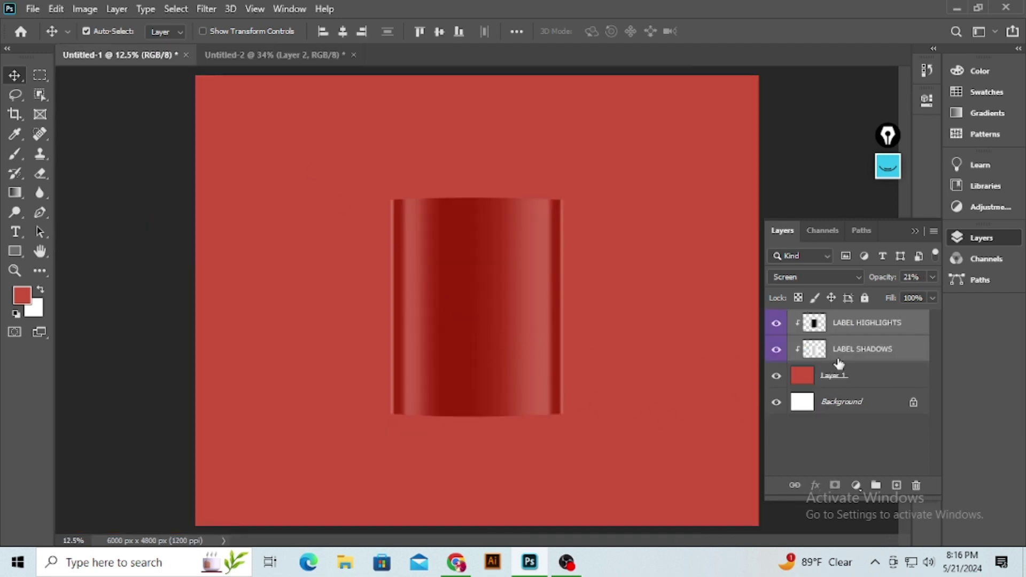
pyautogui.moveTo(527, 343); pyautogui.dragTo(412, 371)
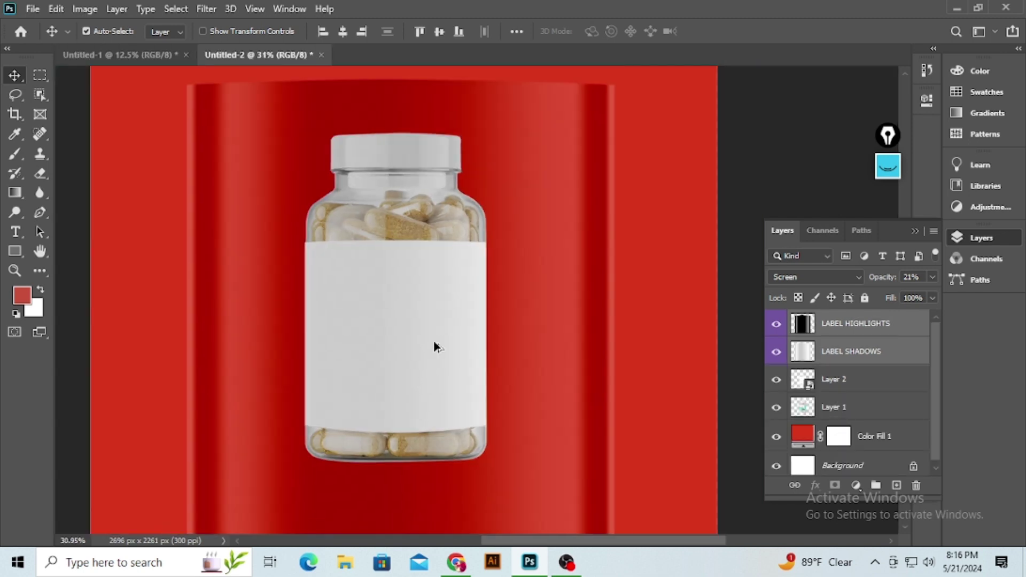
# Step: Scale the copied highlight and shadow layers proportionally to 40.57% and align their left edge with the white label
pyautogui.hotkey('ctrl', '0')
pyautogui.hotkey('ctrl', 't')
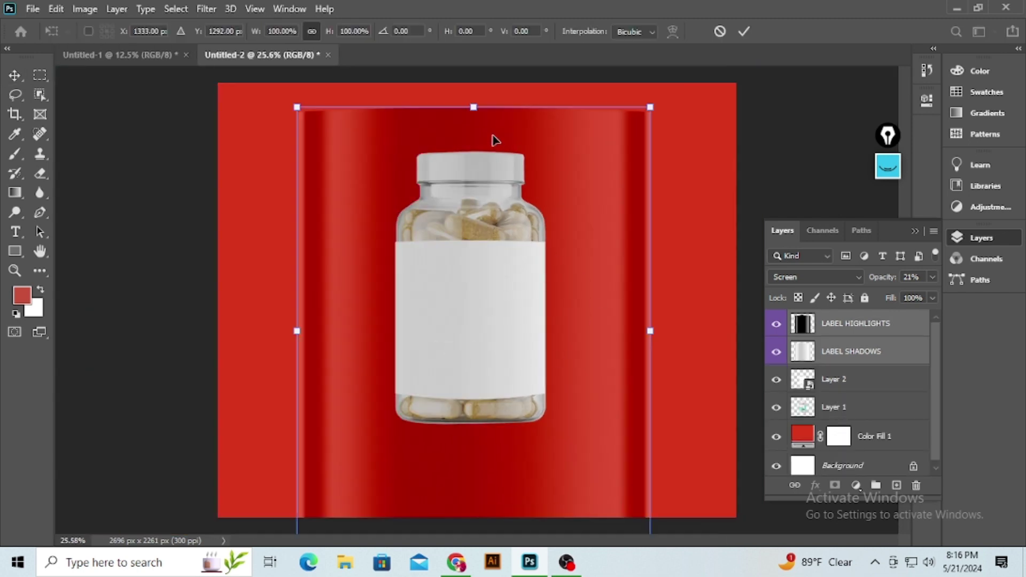
pyautogui.moveTo(474, 107); pyautogui.dragTo(494, 242)
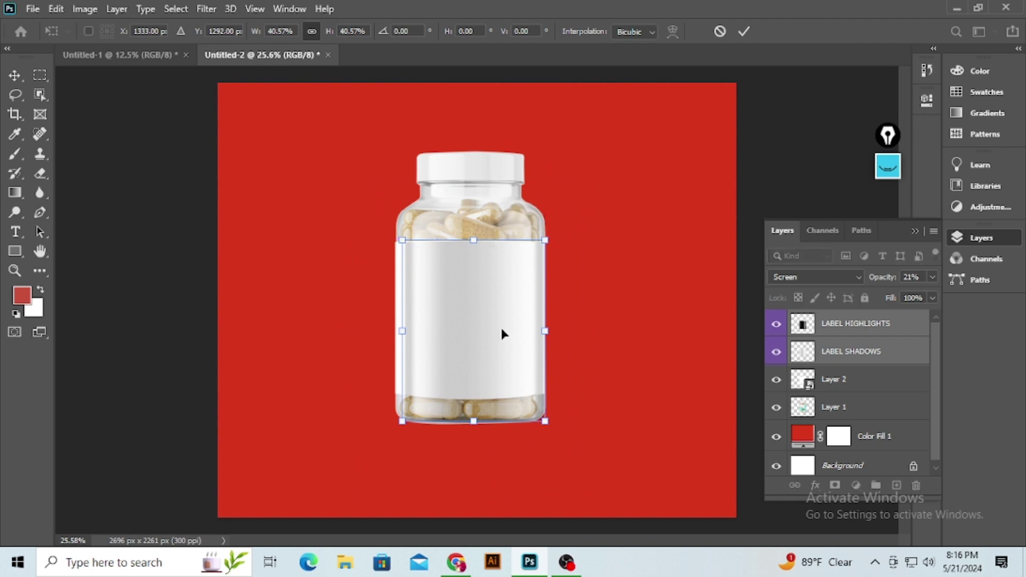
pyautogui.scroll(2, 500, 325)
pyautogui.moveTo(479, 336); pyautogui.dragTo(466, 341)
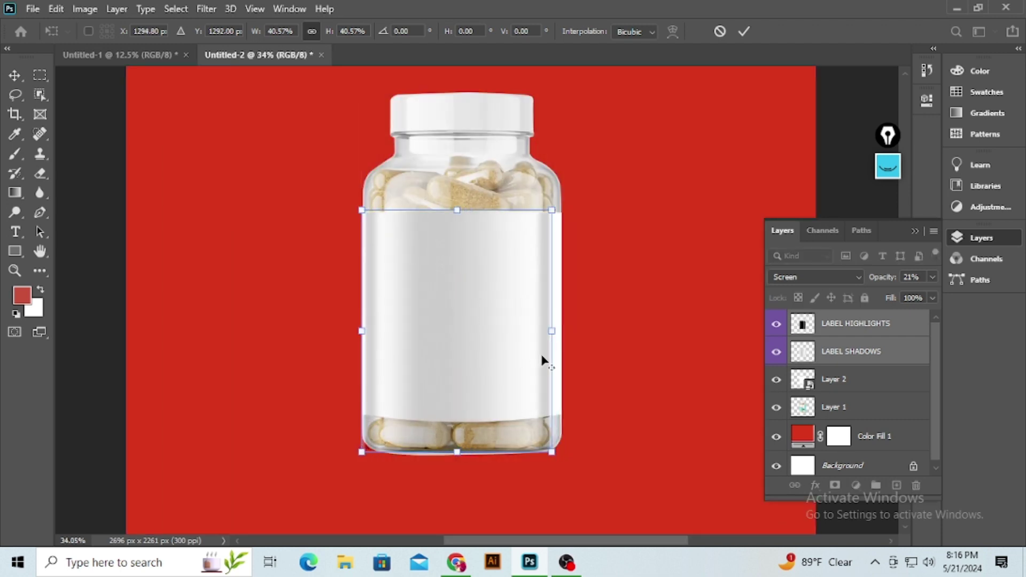
# Step: Stretch the highlight and shadow layers to 42.44% width and 35.55% height to cover the white label, and apply the transform
pyautogui.scroll(1, 544, 357)
pyautogui.moveTo(440, 474); pyautogui.dragTo(441, 439)
pyautogui.moveTo(556, 308); pyautogui.dragTo(559, 307)
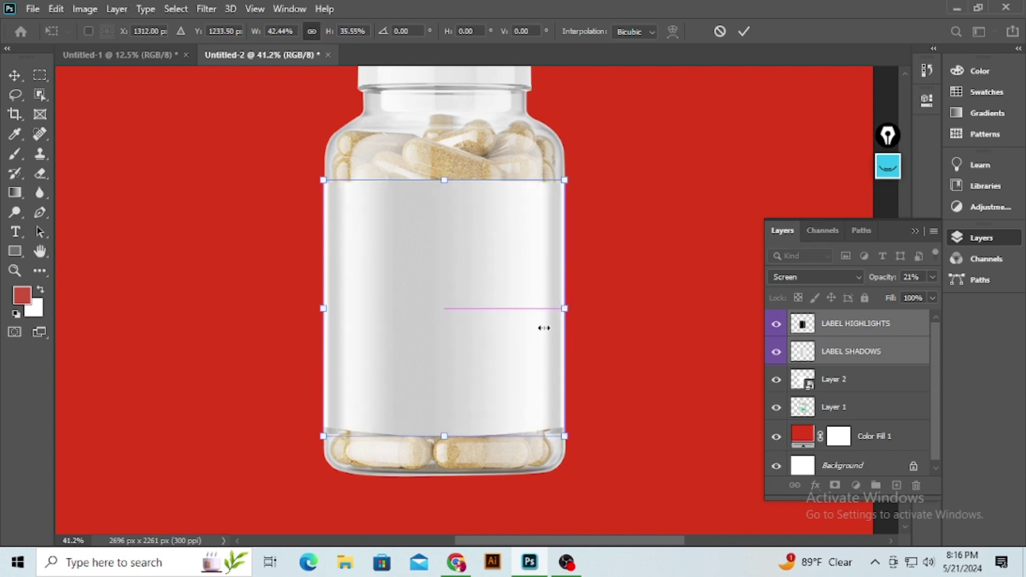
pyautogui.scroll(1, 340, 438)
pyautogui.scroll(1, 420, 361)
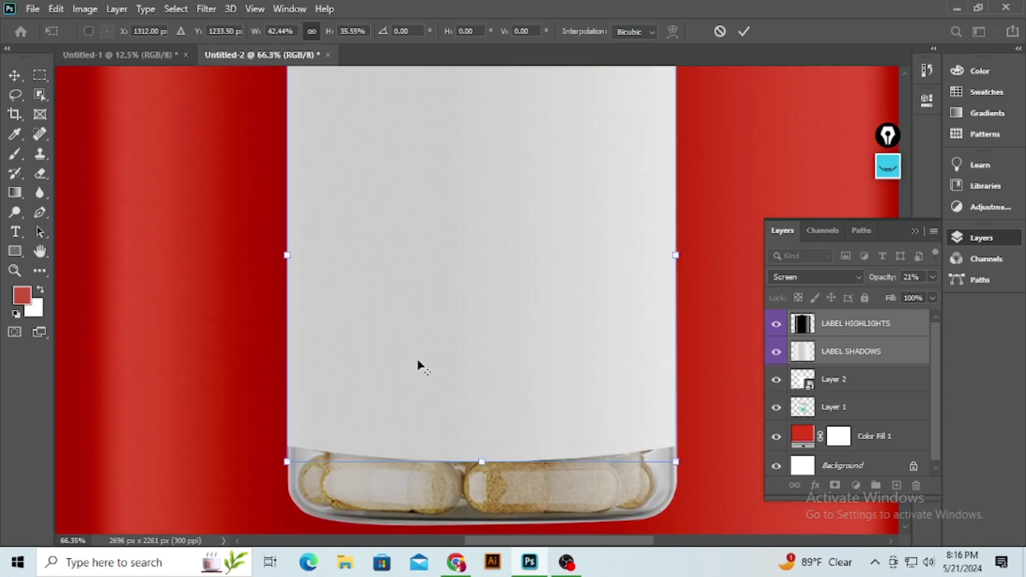
pyautogui.rightClick(416, 358)
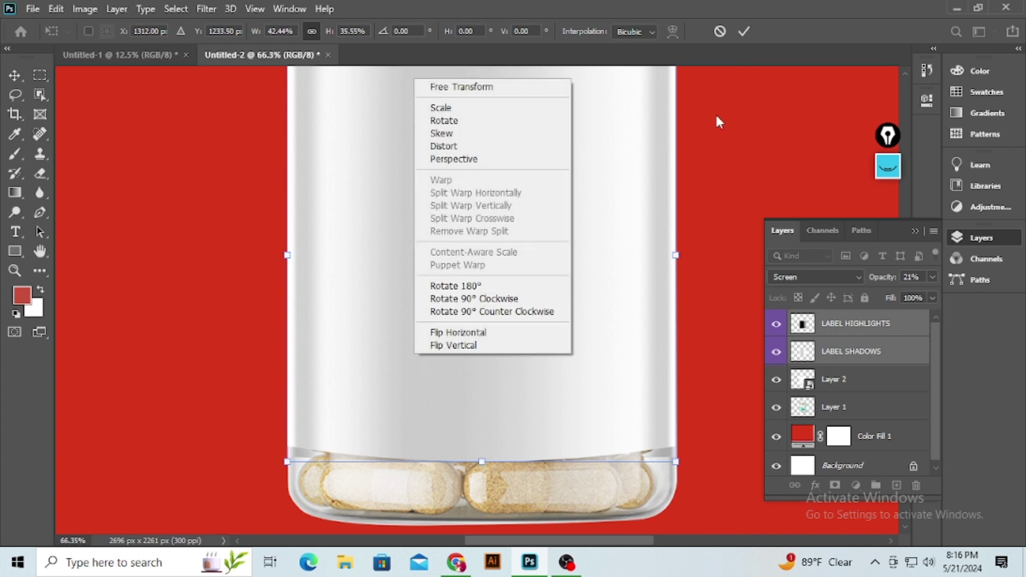
pyautogui.click(743, 33)
pyautogui.scroll(-2, 500, 460)
pyautogui.hotkey('alt', 'space')
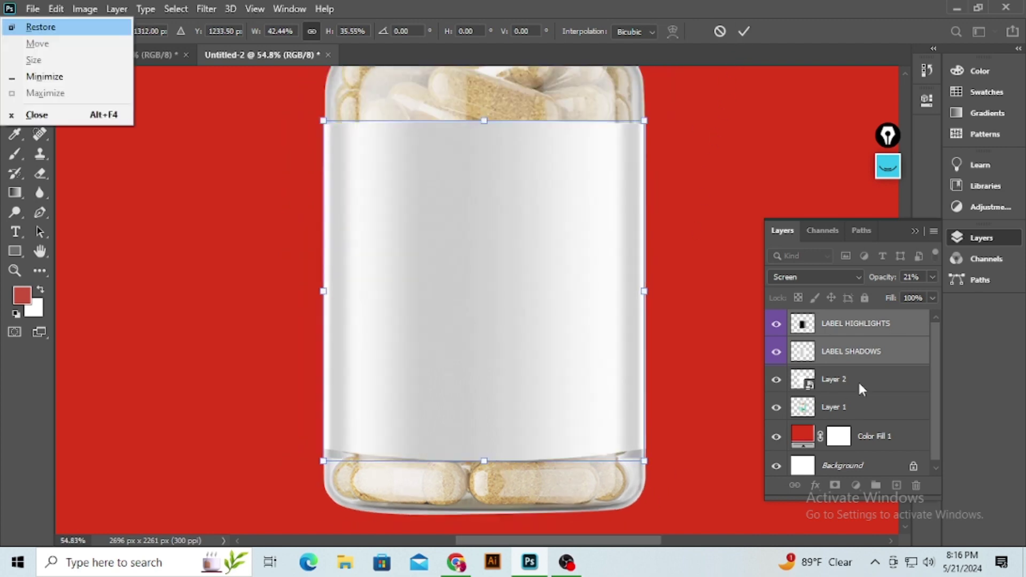
pyautogui.click(742, 307)
pyautogui.scroll(-2, 610, 307)
pyautogui.hotkey('alt', 'space')
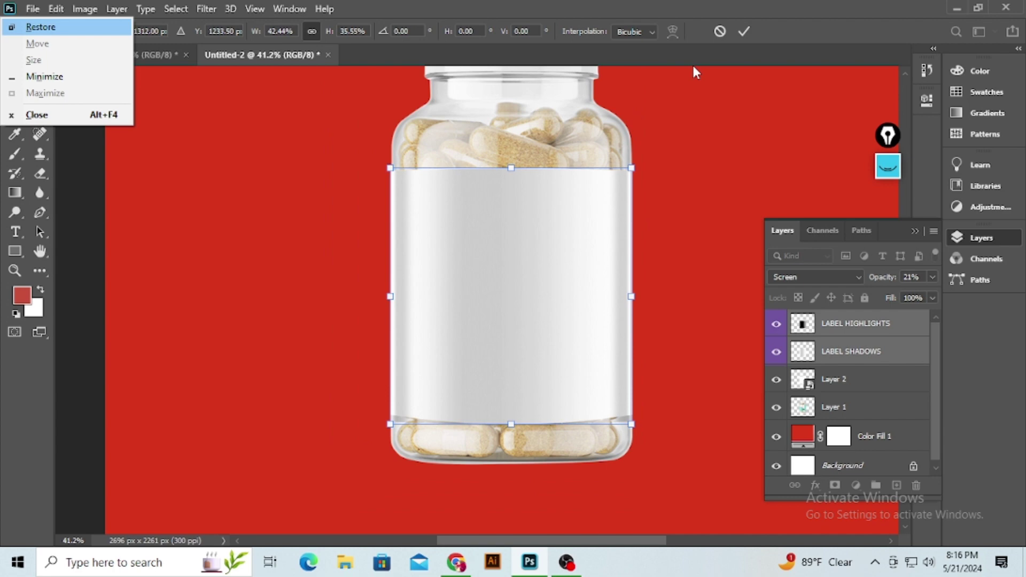
pyautogui.click(743, 33)
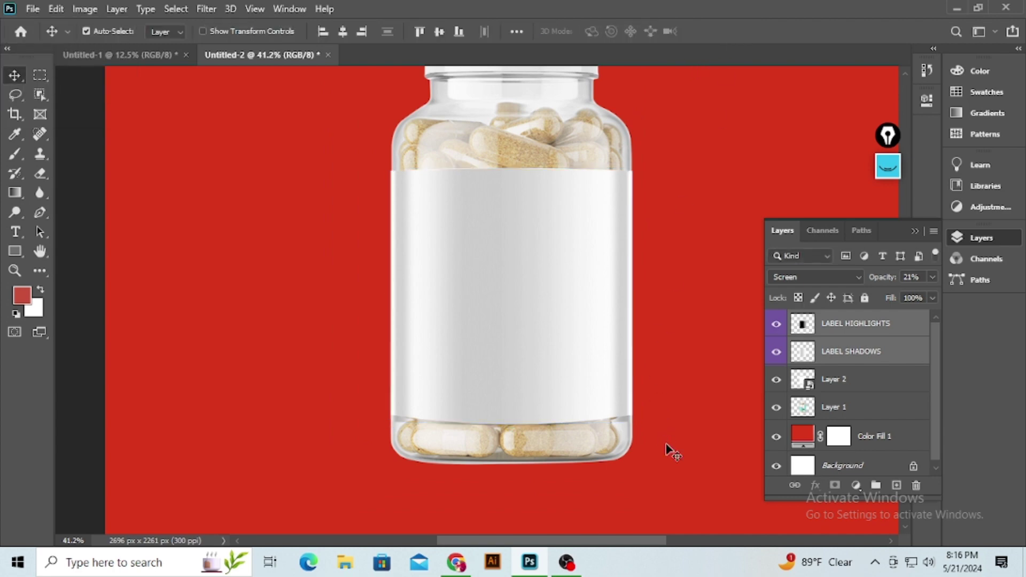
# Step: Examine the shaded blank-label bottle up close and as a whole, briefly comparing it with the original green label beneath
pyautogui.scroll(-3, 577, 362)
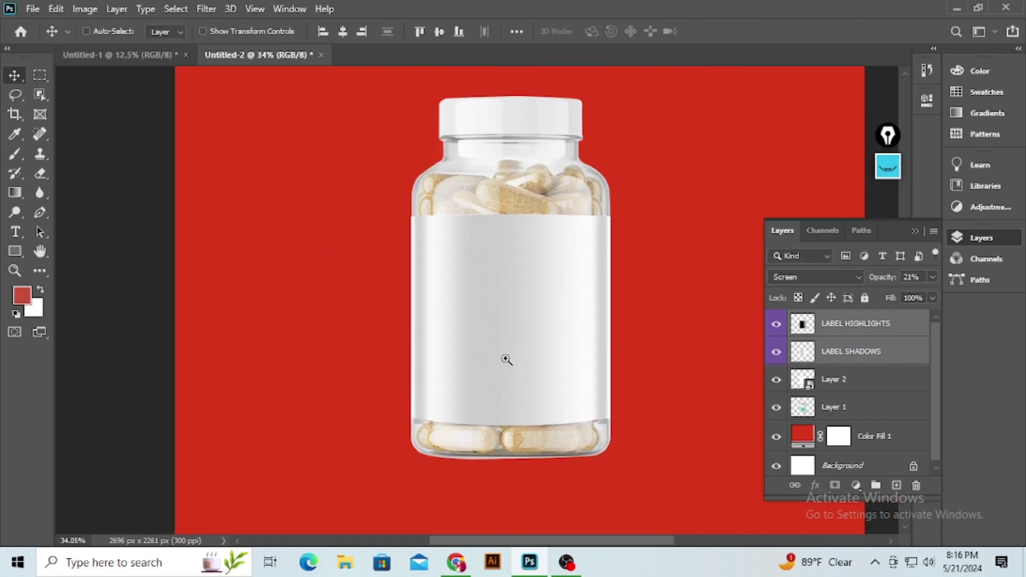
pyautogui.scroll(1, 519, 398)
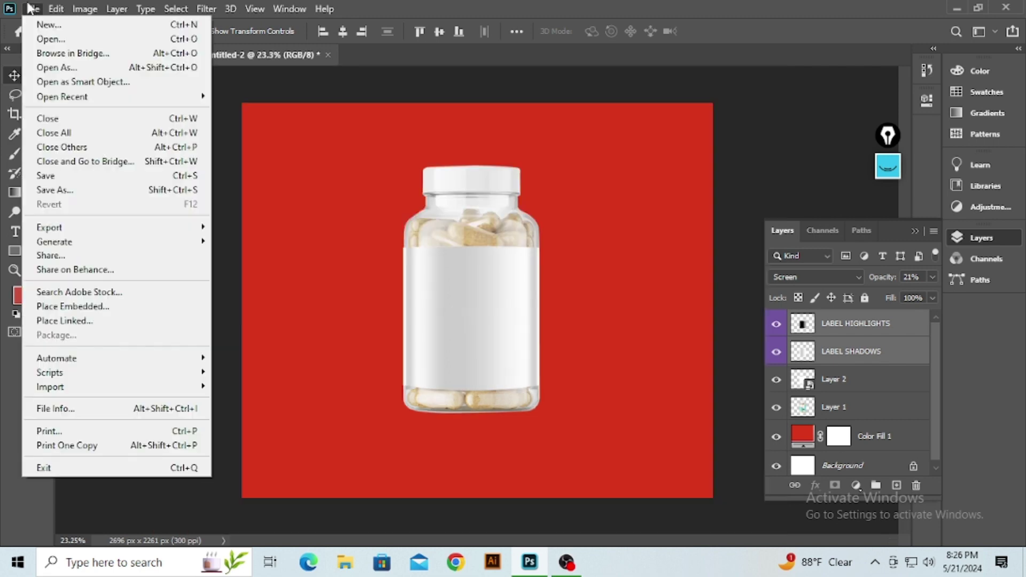
pyautogui.press('Escape')
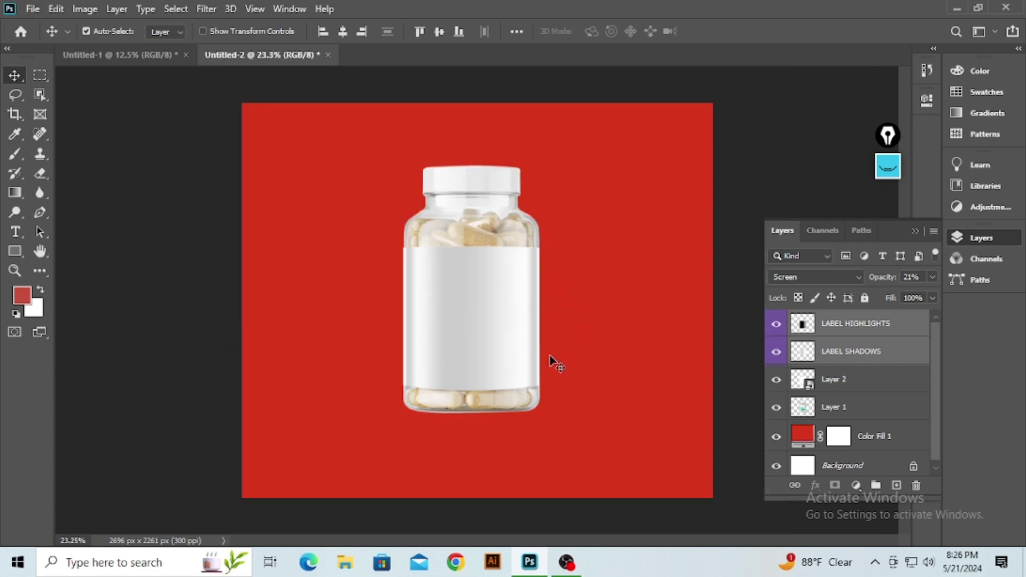
pyautogui.scroll(4, 514, 339)
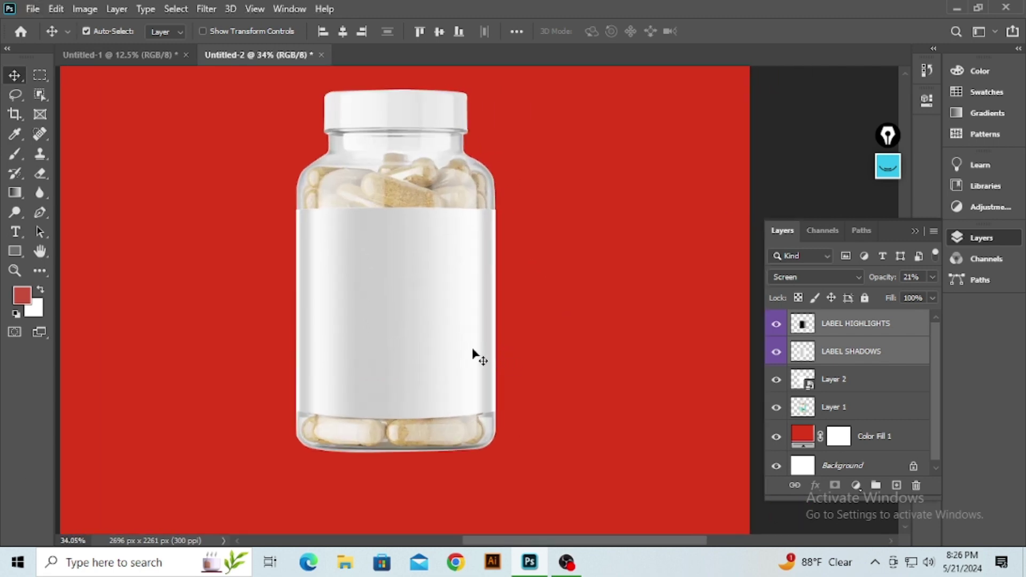
pyautogui.scroll(-2, 472, 348)
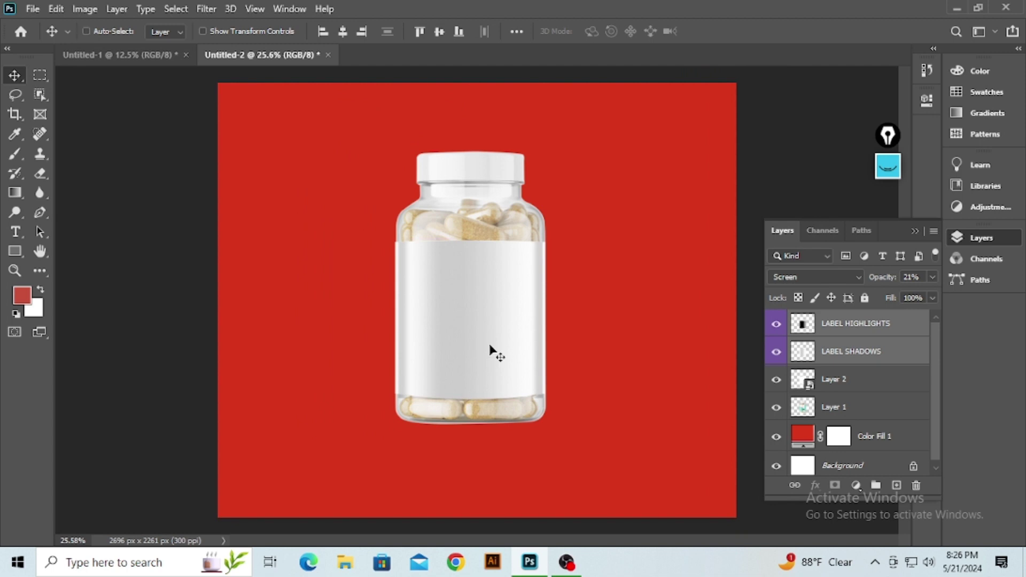
pyautogui.scroll(1, 504, 328)
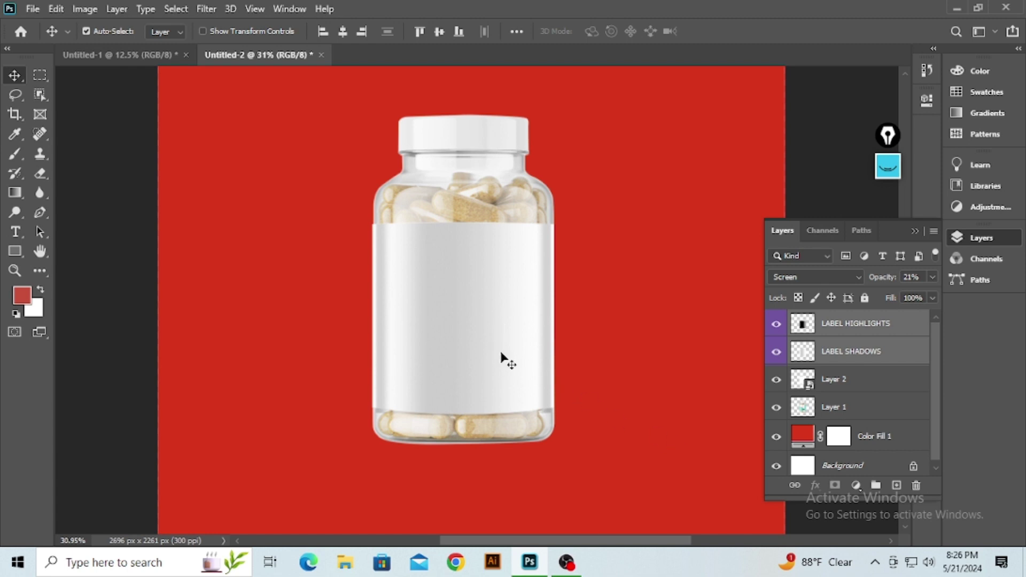
pyautogui.scroll(-3, 492, 305)
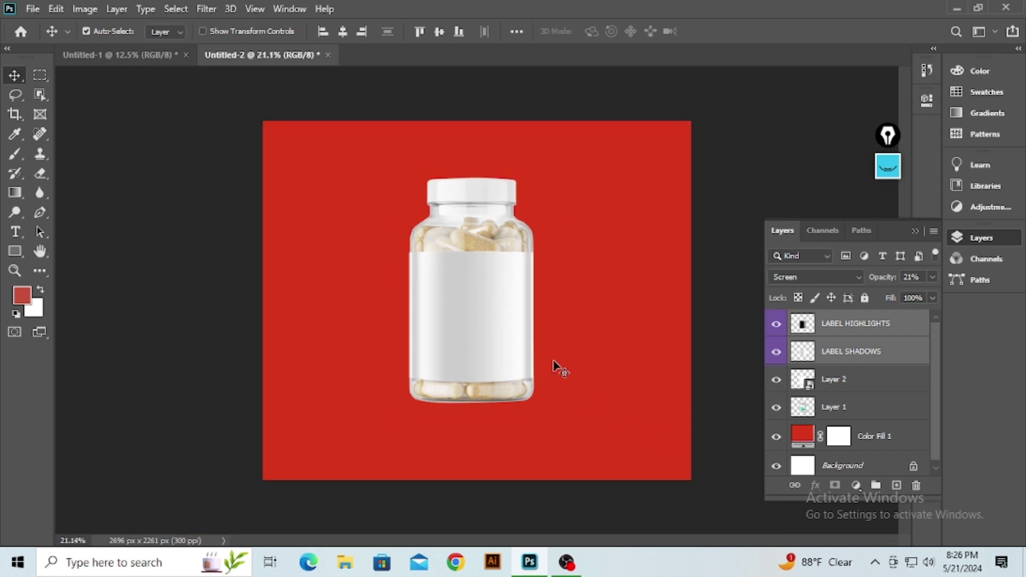
pyautogui.scroll(2, 559, 321)
pyautogui.scroll(1, 560, 317)
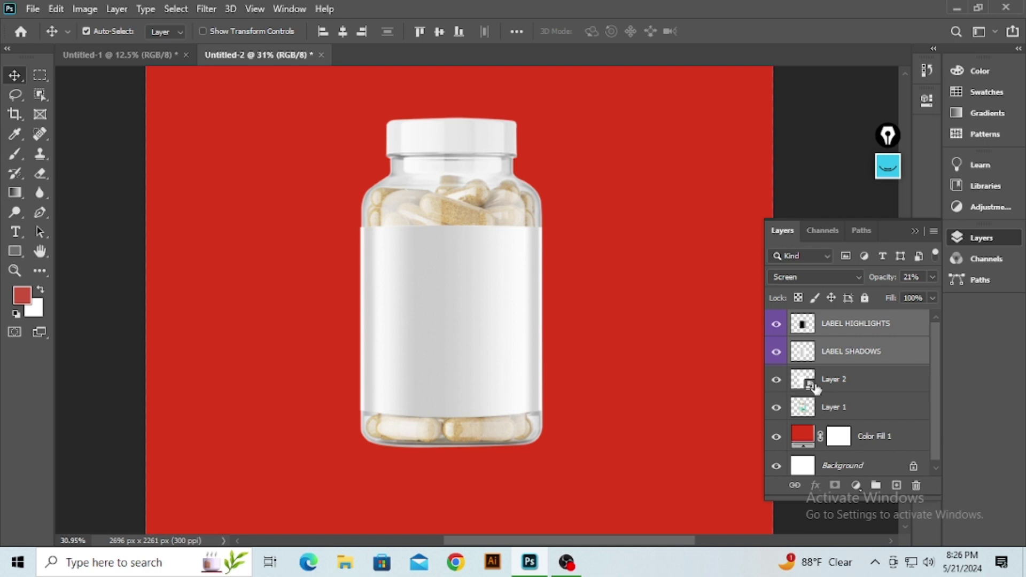
pyautogui.click(776, 408)
pyautogui.click(777, 408)
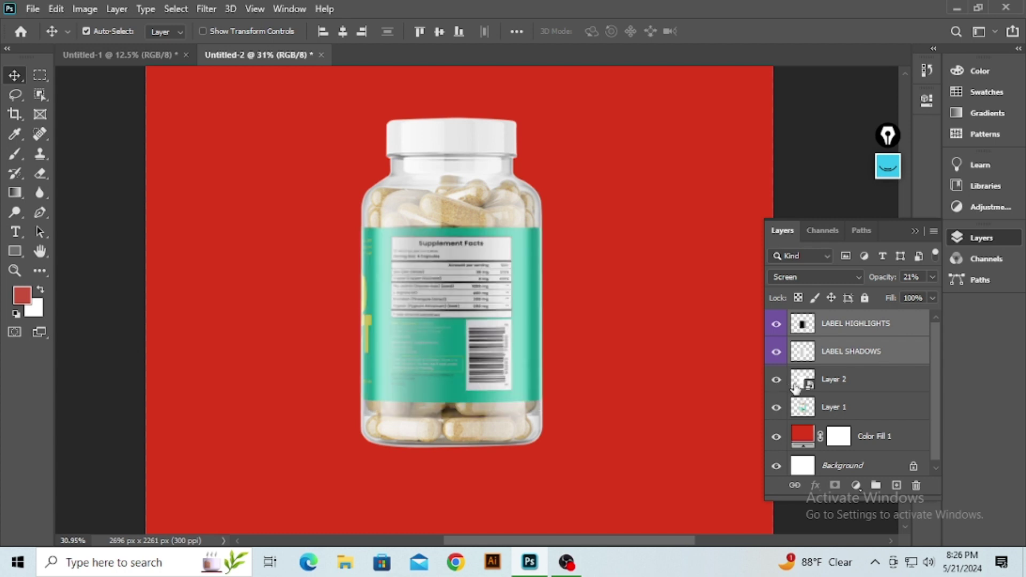
# Step: Open the contents of the Layer 2 Smart Object, place the label-01 artwork from the desktop over the white layer, and save
pyautogui.doubleClick(799, 382)
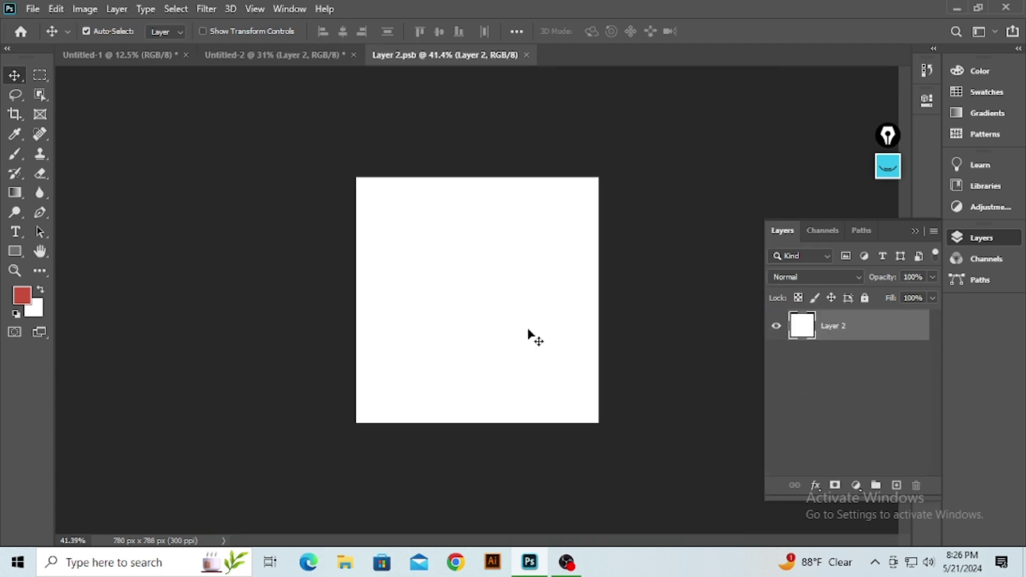
pyautogui.click(957, 8)
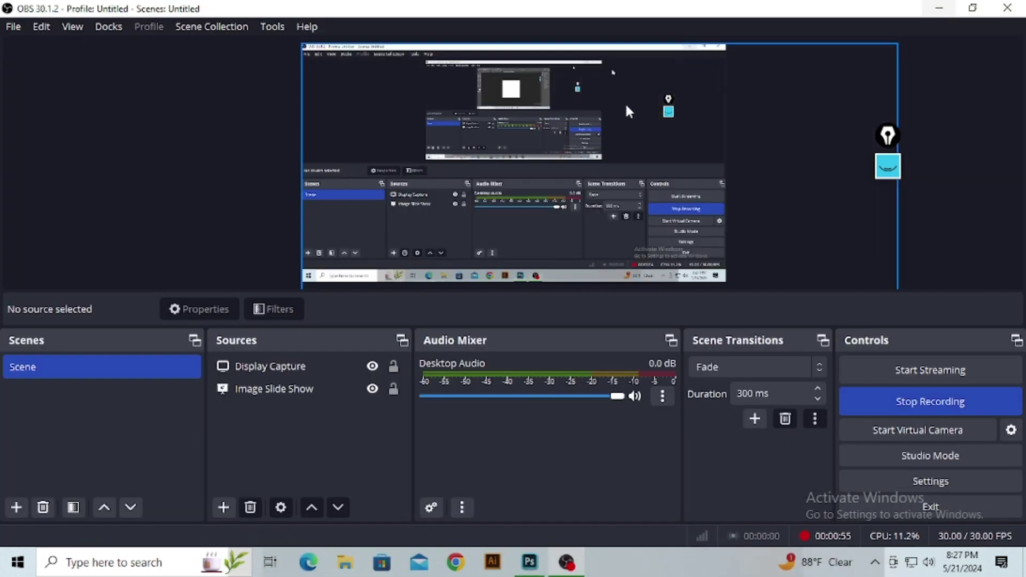
pyautogui.click(936, 8)
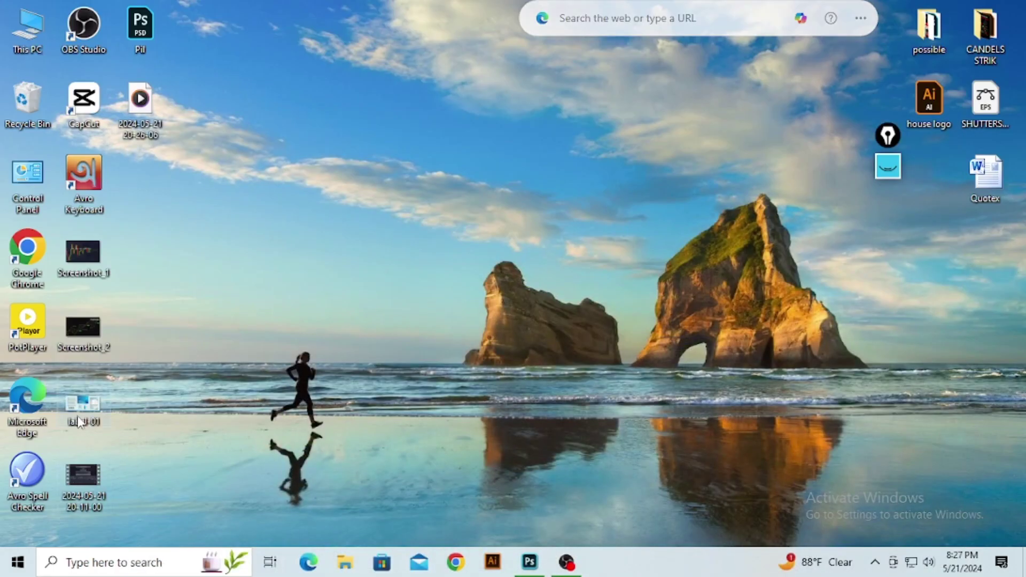
pyautogui.moveTo(82, 406); pyautogui.dragTo(530, 467)
pyautogui.moveTo(537, 525); pyautogui.dragTo(499, 423)
pyautogui.click(729, 33)
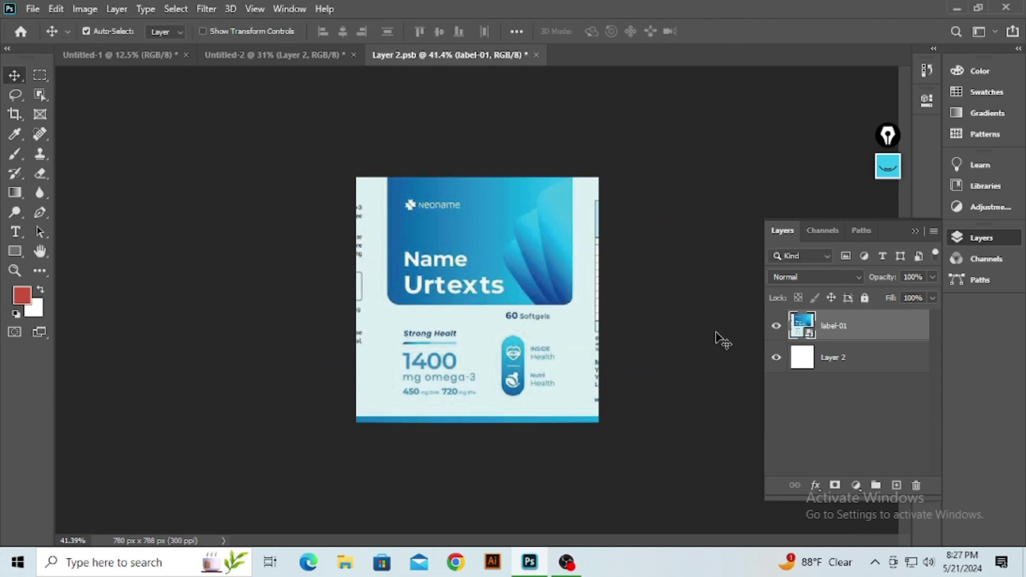
pyautogui.hotkey('ctrl', 's')
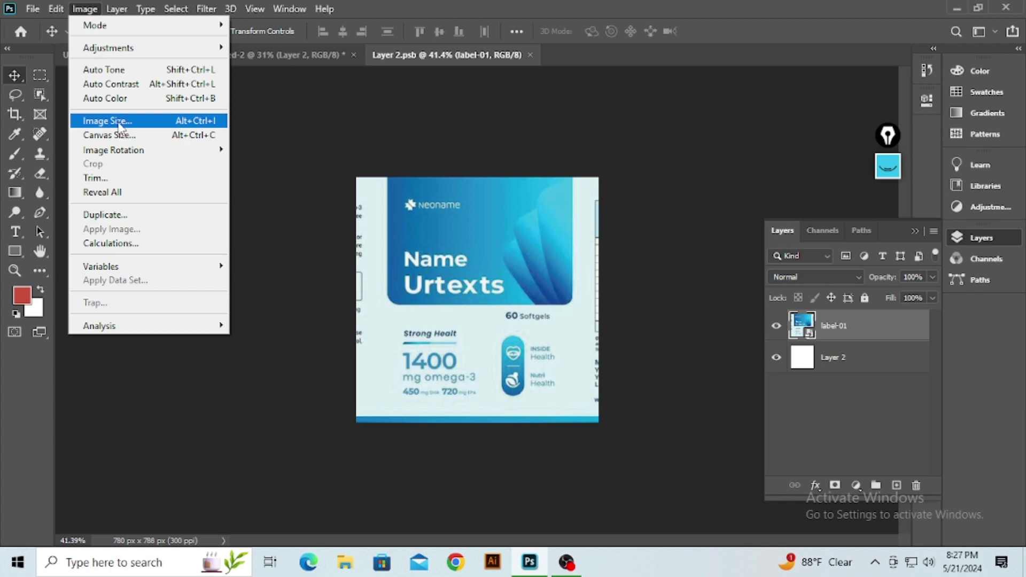
# Step: Resample the label contents to a resolution of 500 pixels/inch and save them
pyautogui.click(117, 120)
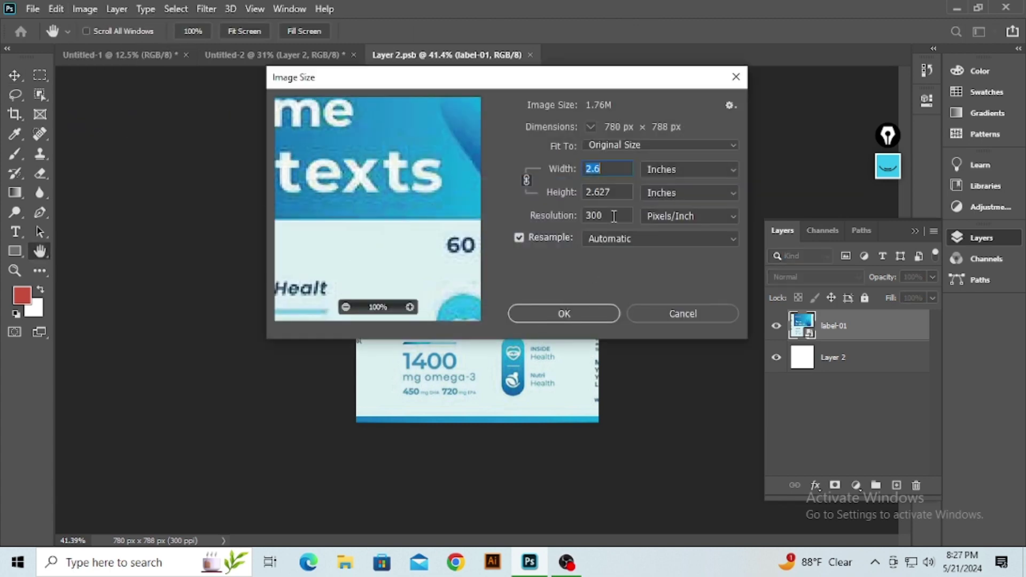
pyautogui.moveTo(613, 216); pyautogui.dragTo(539, 228)
pyautogui.write('500')
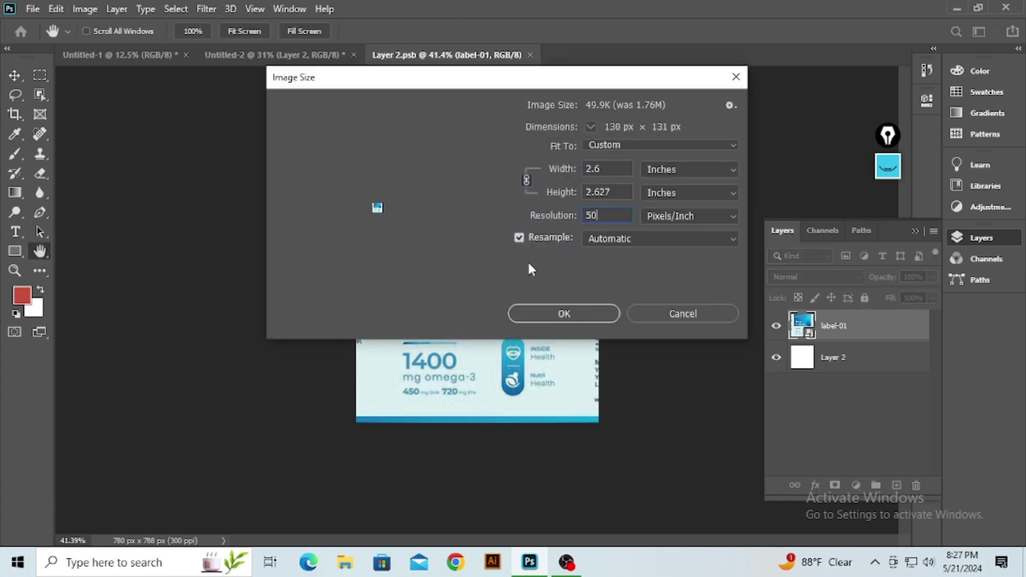
pyautogui.click(565, 314)
pyautogui.press('v')
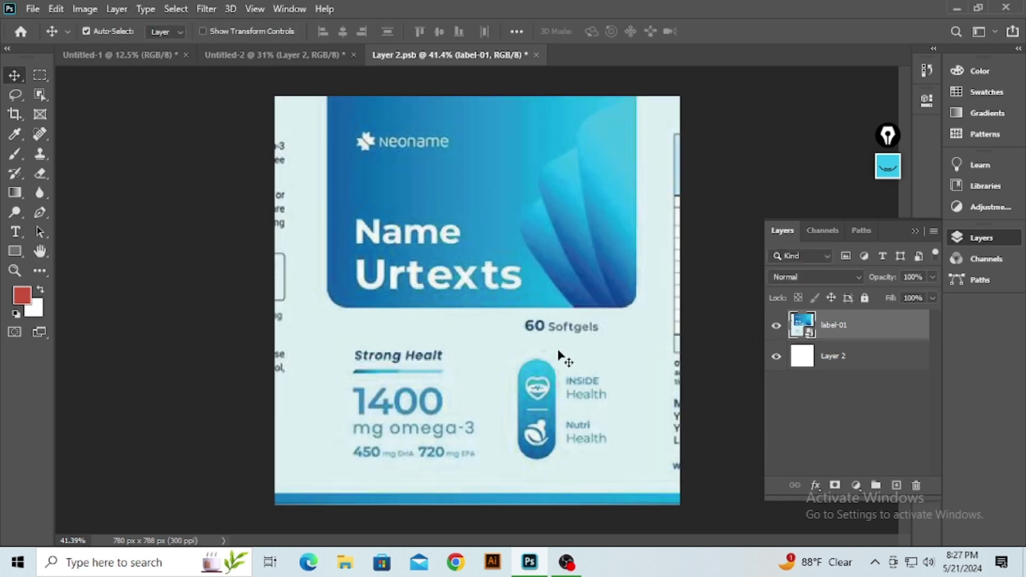
pyautogui.scroll(-3, 488, 347)
pyautogui.hotkey('ctrl', 's')
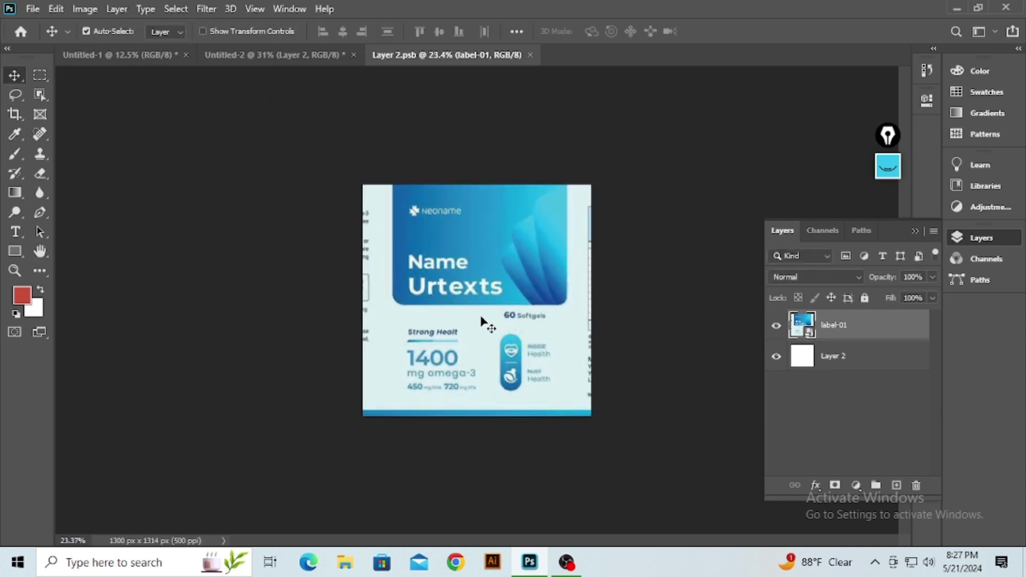
# Step: Return to the Untitled-2 bottle document and examine the new label, comparing it with LABEL HIGHLIGHTS and LABEL SHADOWS hidden and shown
pyautogui.click(306, 56)
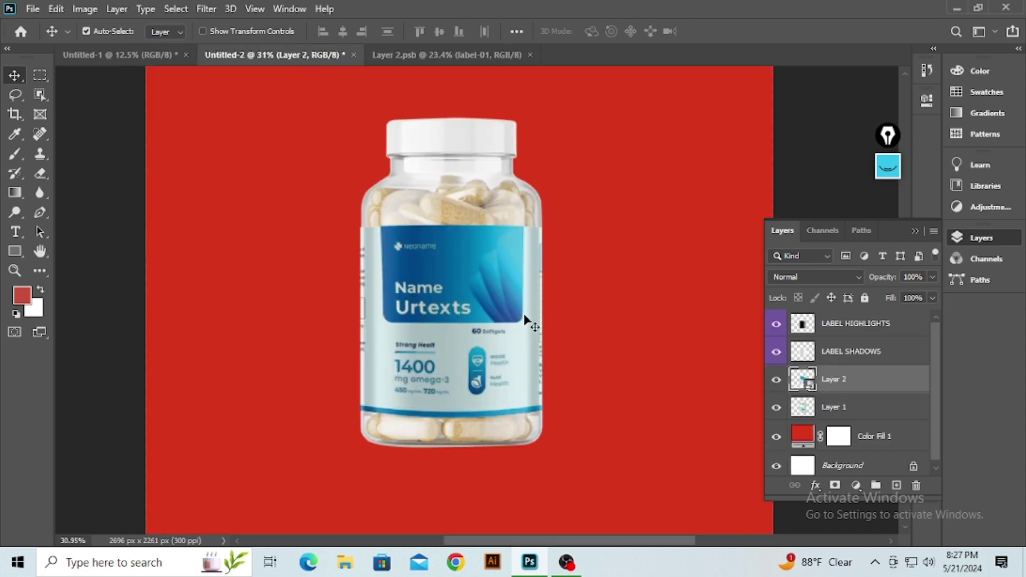
pyautogui.scroll(3, 517, 297)
pyautogui.scroll(-3, 516, 297)
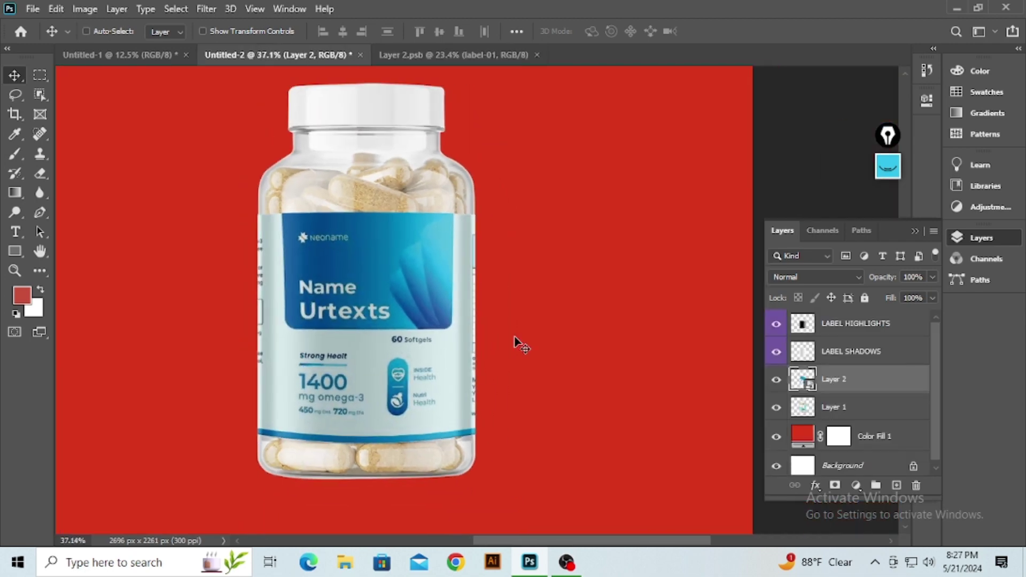
pyautogui.scroll(-1, 515, 339)
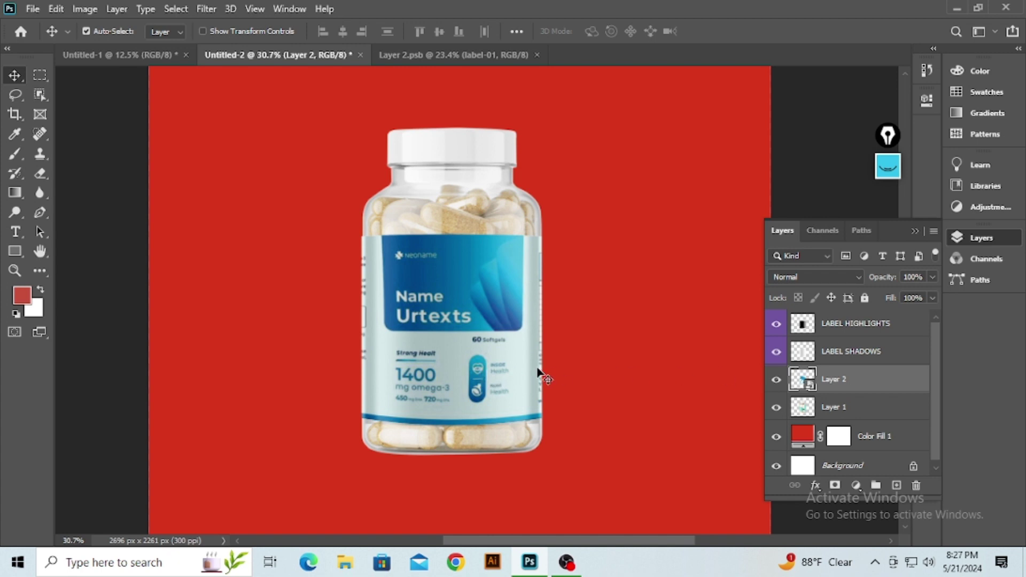
pyautogui.click(776, 351)
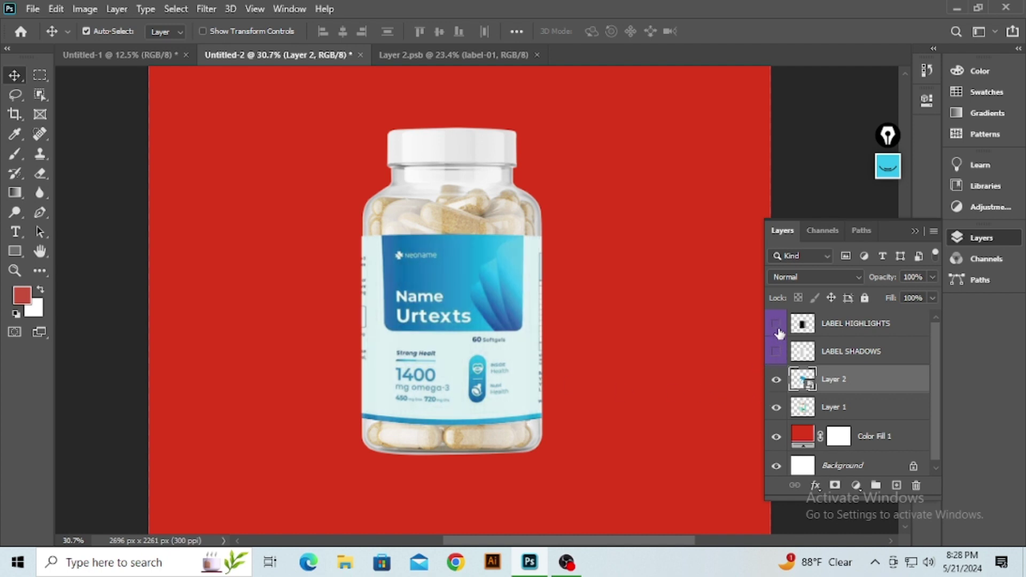
pyautogui.click(776, 323)
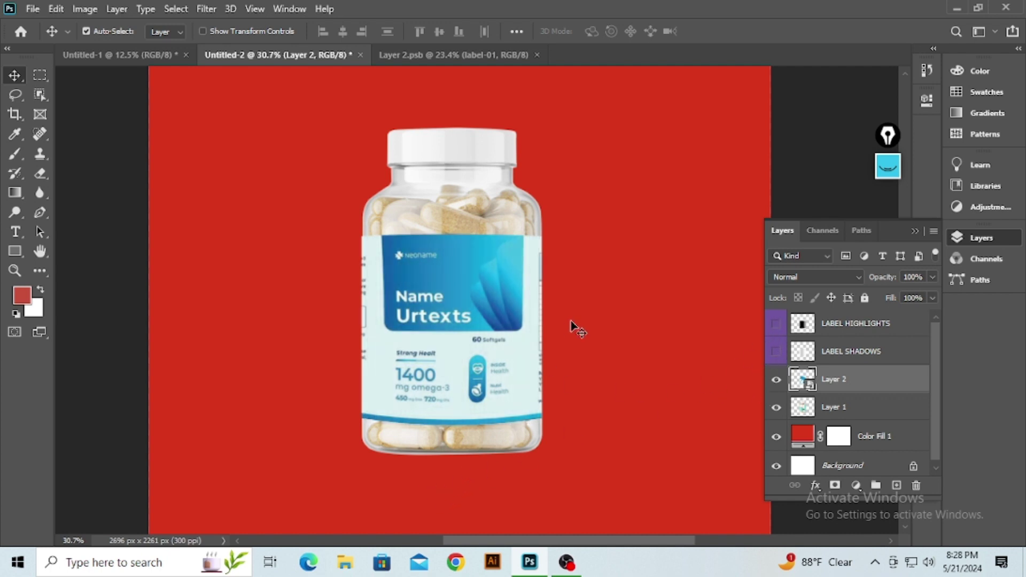
pyautogui.scroll(3, 501, 351)
pyautogui.scroll(-2, 502, 352)
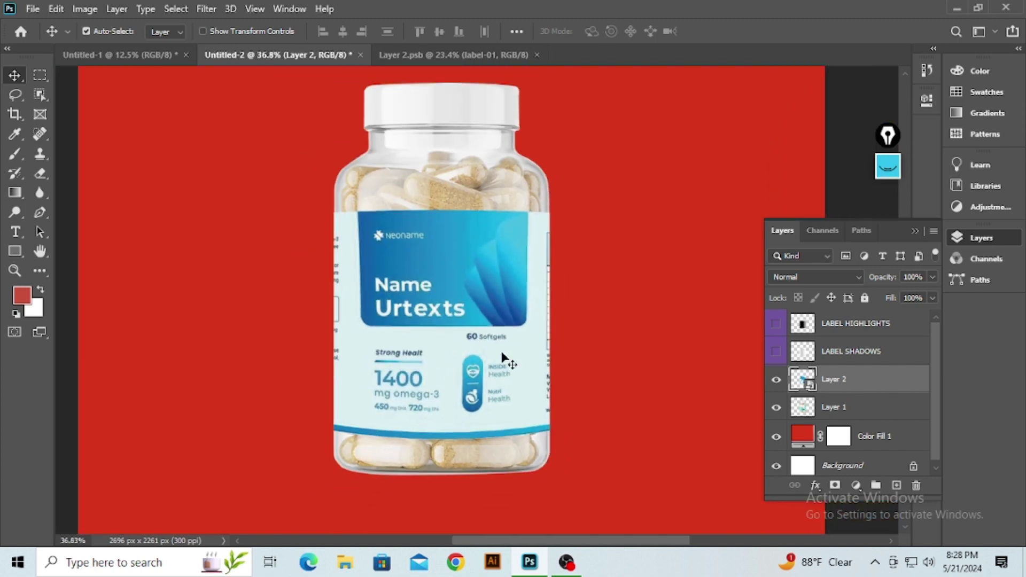
pyautogui.click(776, 351)
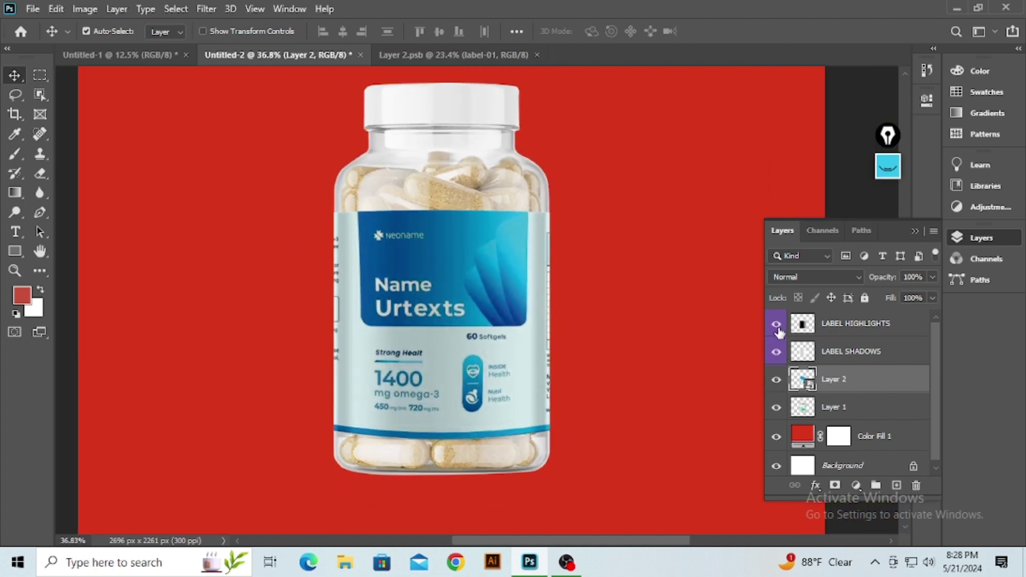
pyautogui.click(775, 323)
pyautogui.scroll(-2, 487, 429)
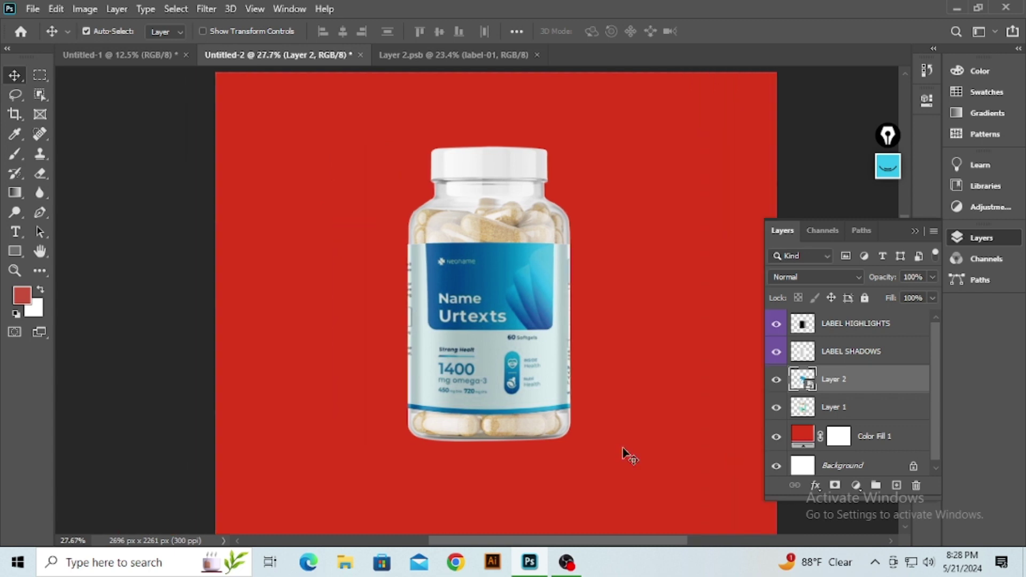
pyautogui.moveTo(622, 453); pyautogui.dragTo(534, 318)
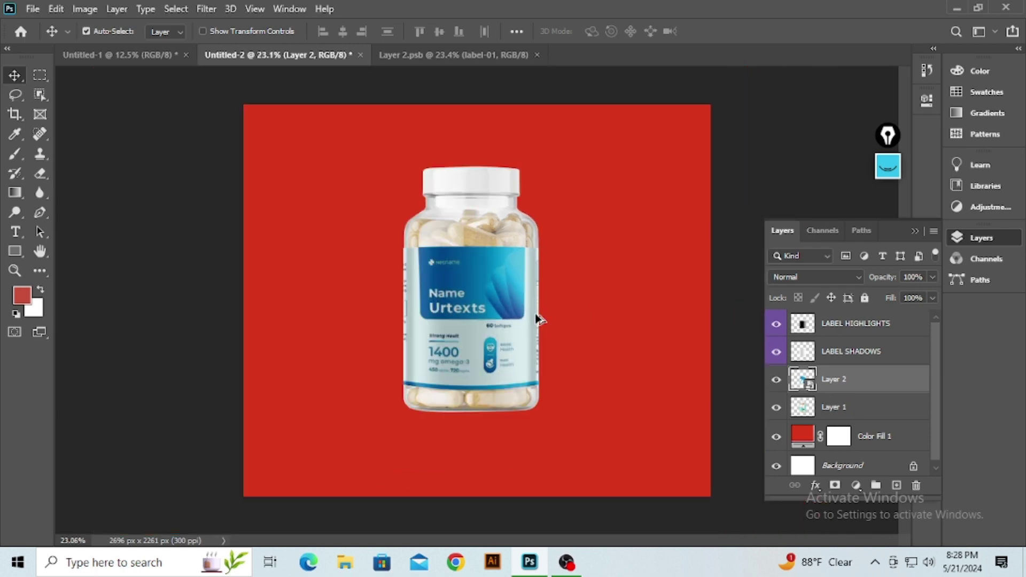